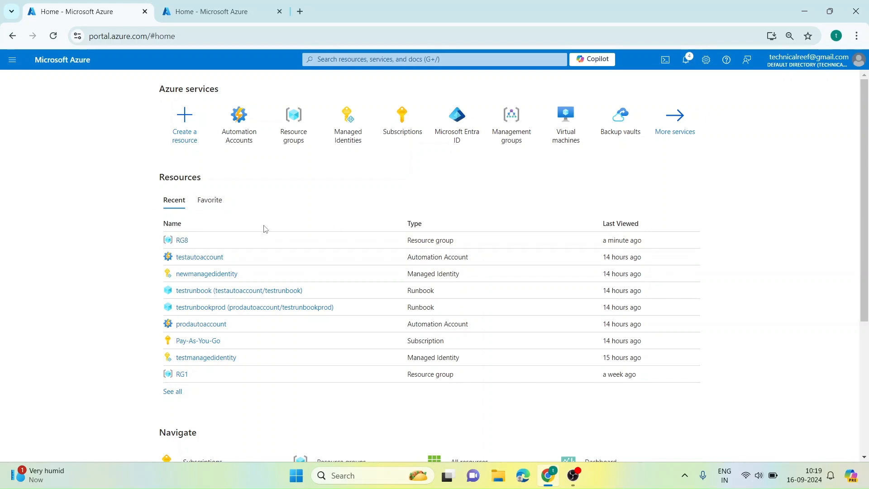
Step: Open the Automation Accounts list, and in the second portal tab open the Pay-As-You-Go subscription from the resource groups list
left_click(238, 130)
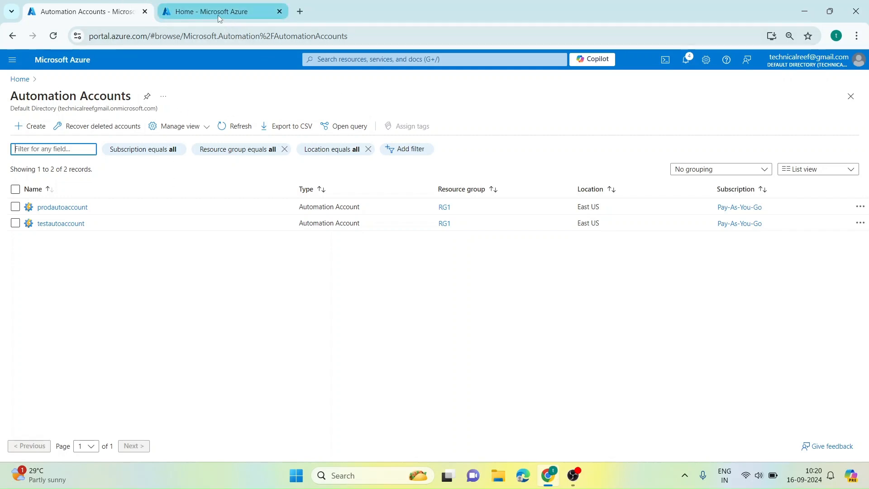
left_click(203, 14)
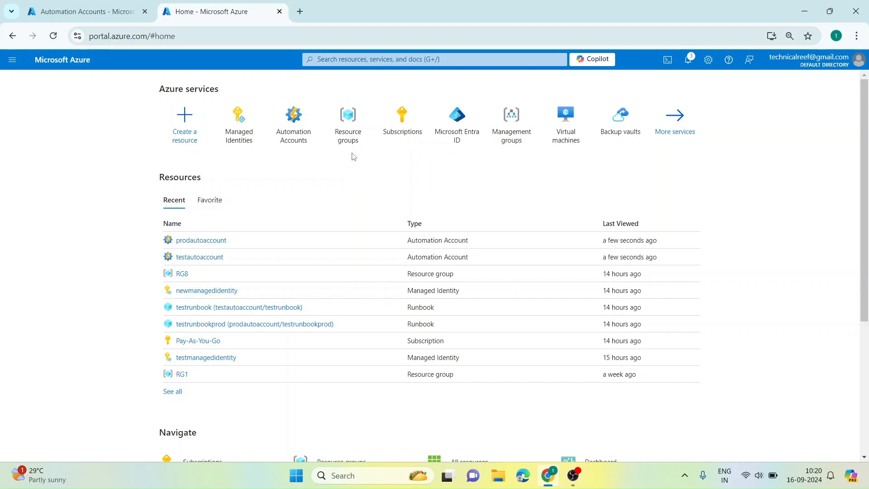
left_click(351, 137)
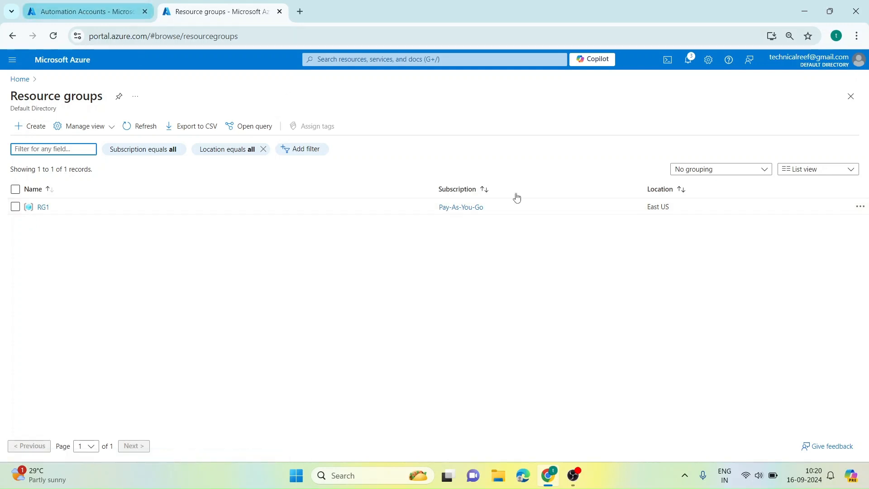
left_click(462, 208)
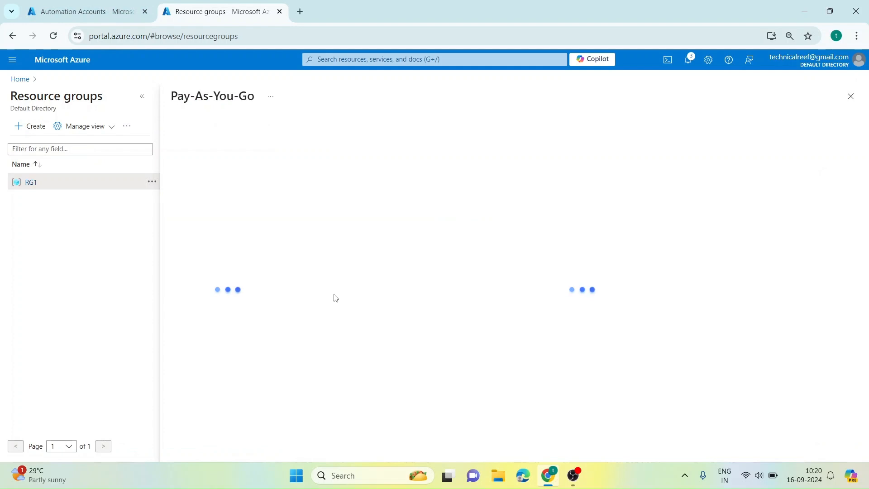
left_click(142, 97)
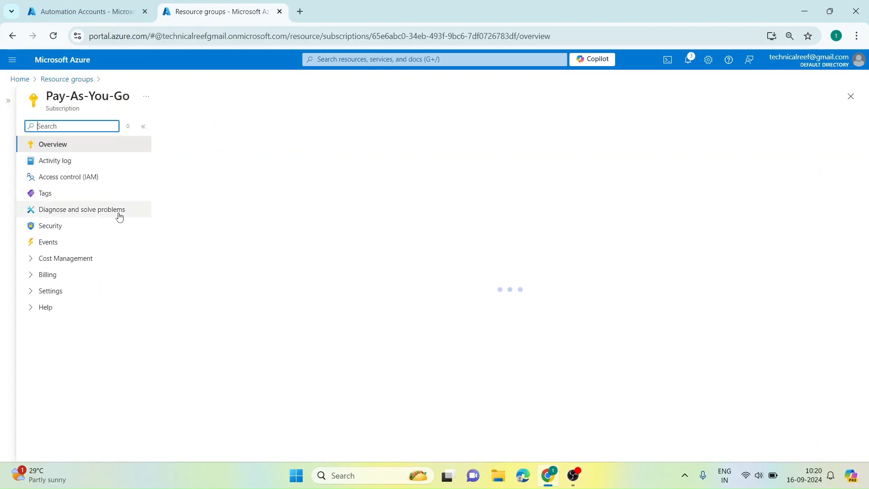
Step: Review the existing role assignments in the Pay-As-You-Go subscription's Access control (IAM)
left_click(79, 179)
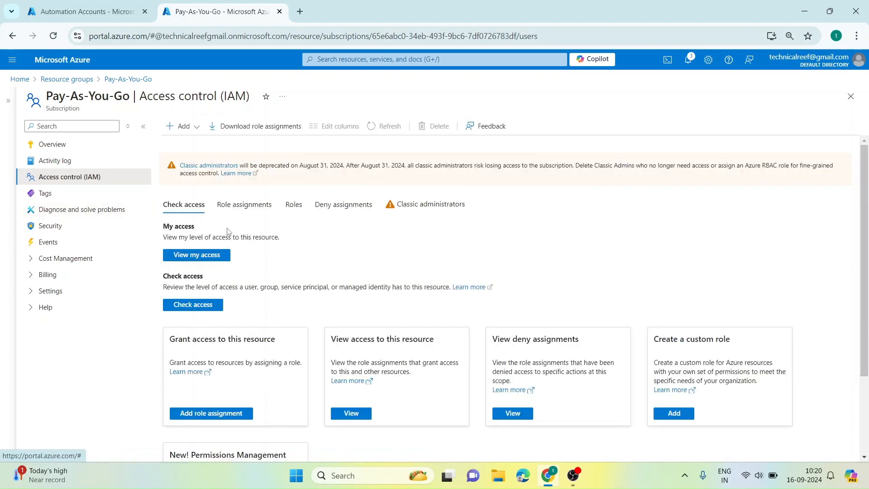
left_click(240, 205)
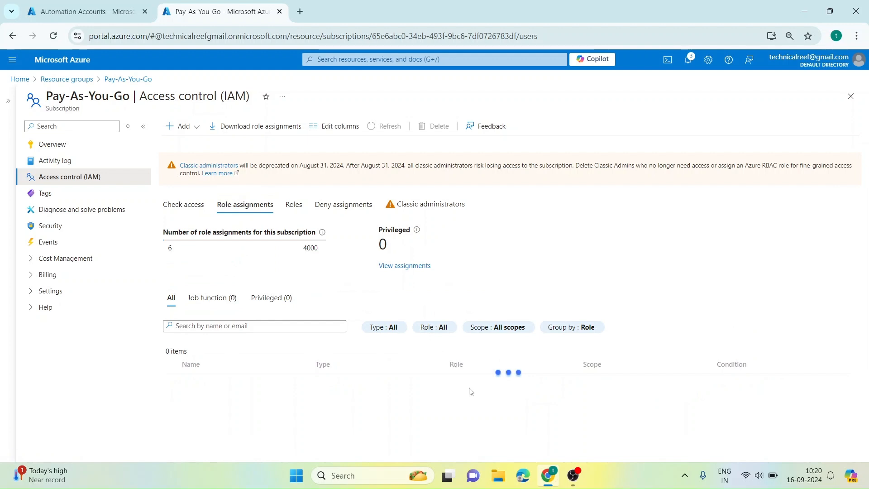
scroll(467, 389, "down", 3)
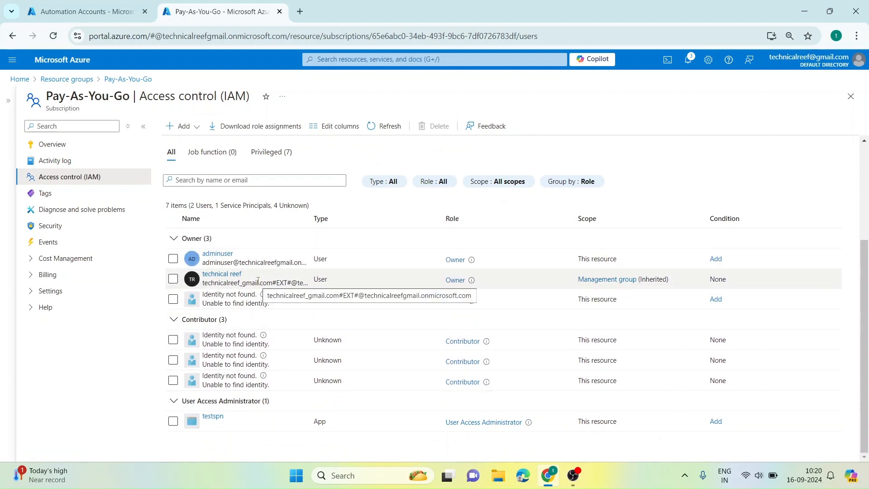
Step: Return to the Automation Accounts portal tab and open the testautoaccount automation account
left_click(96, 20)
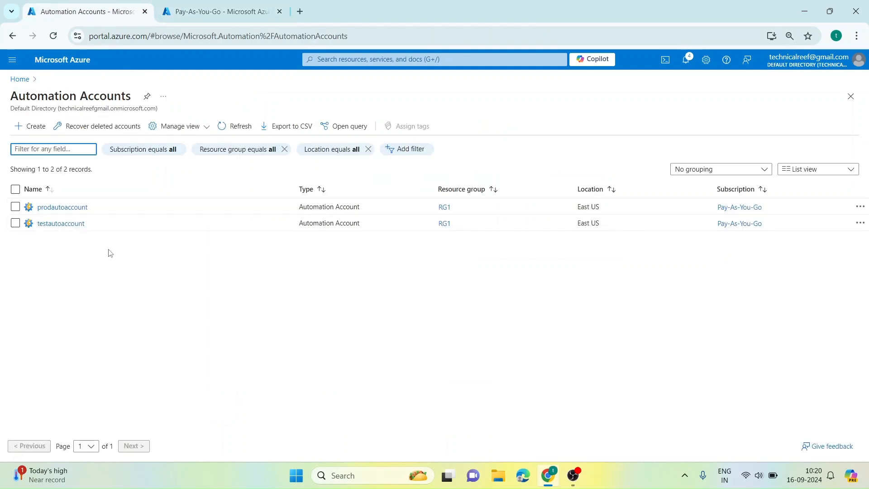
left_click(61, 227)
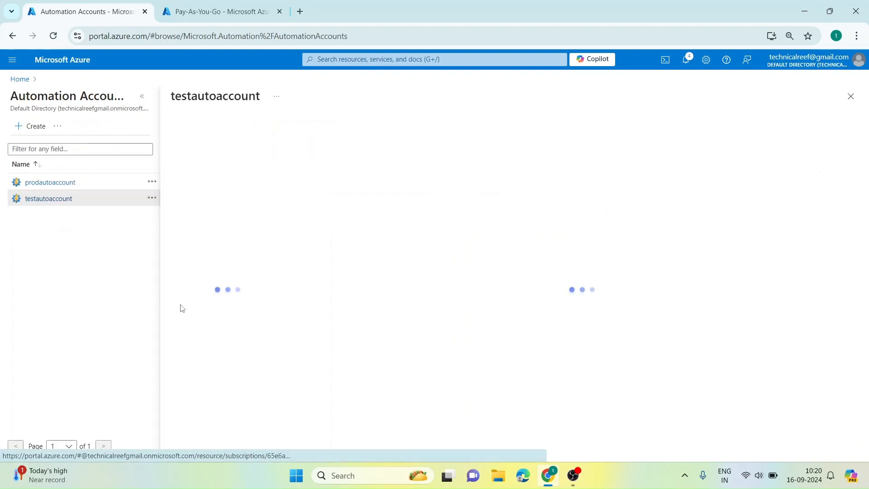
Step: Switch to Notepad, maximize the window with the managed identity scripts and clear the text selection
left_click(370, 478)
type("n")
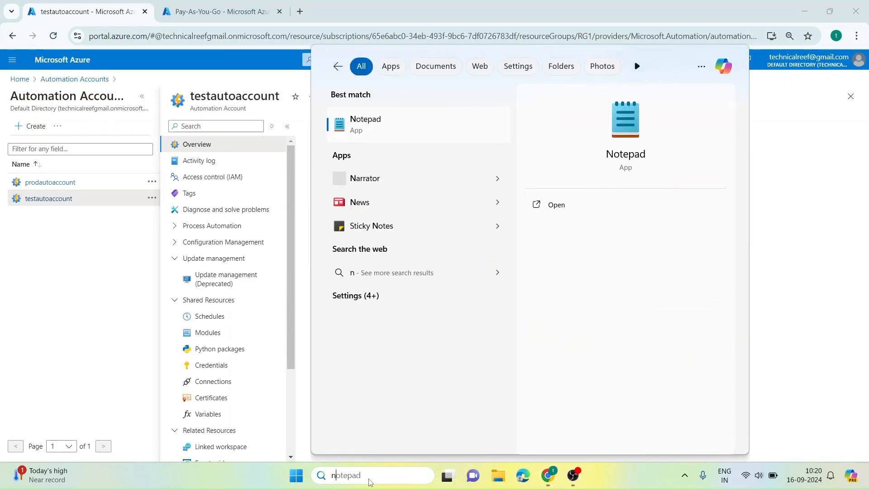
type("ot")
left_click(418, 127)
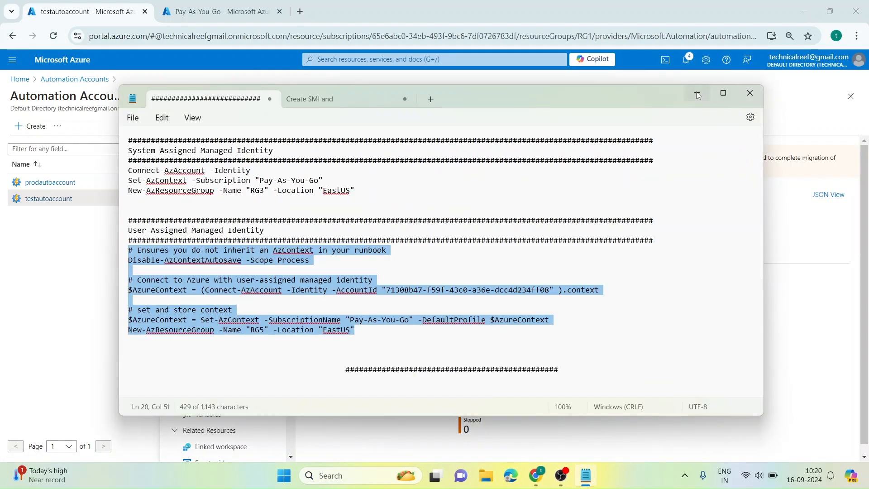
left_click(723, 93)
left_click(375, 218)
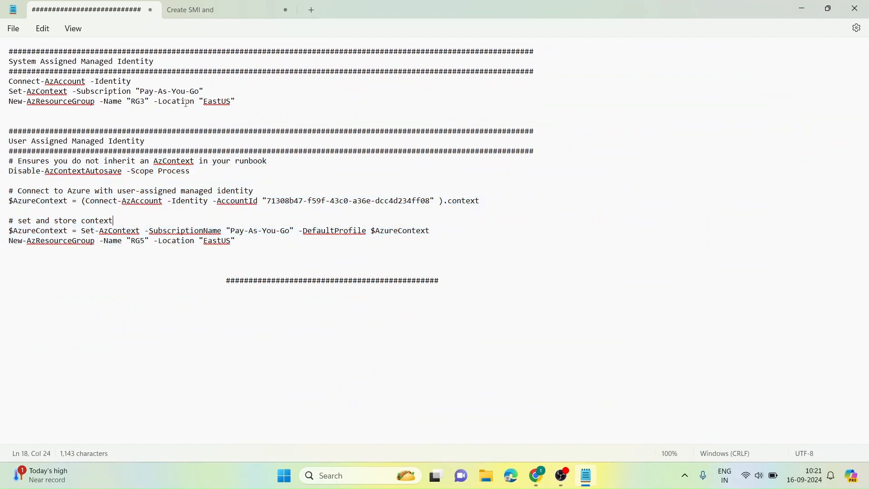
Step: Examine the System Assigned Managed Identity script line by line: Connect-AzAccount, Set-AzContext and New-AzResourceGroup
left_click_drag(251, 104, 1, 84)
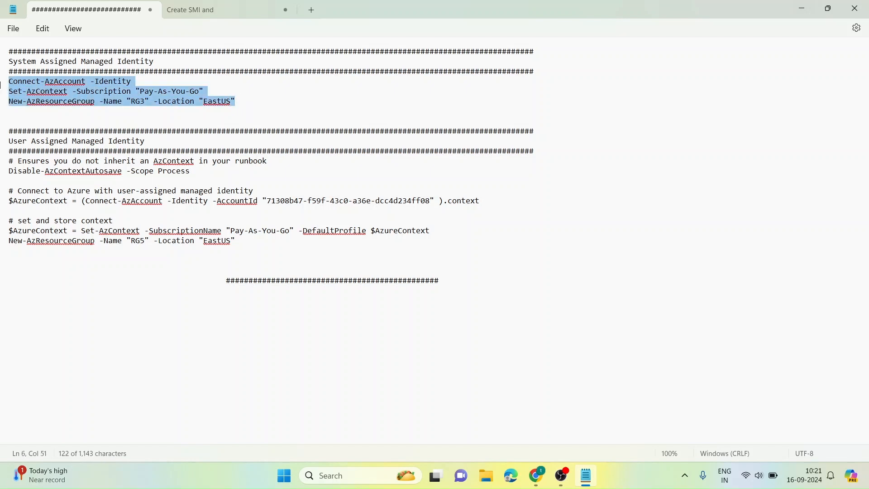
left_click(79, 109)
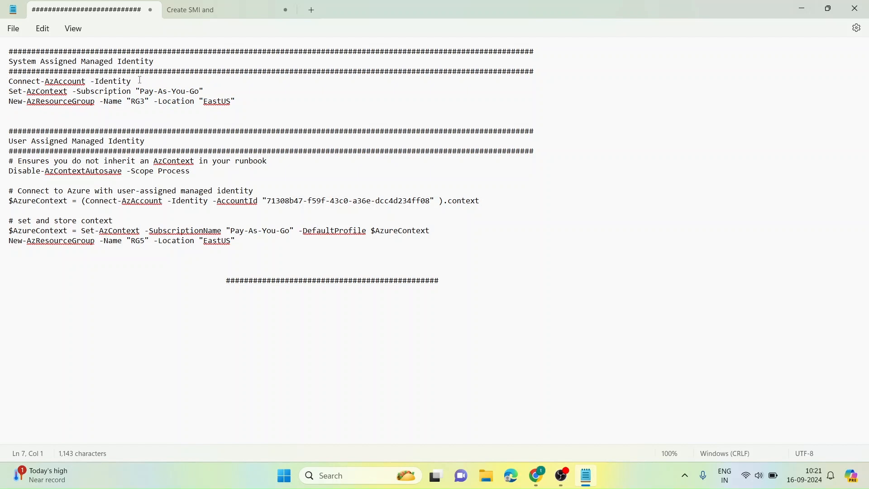
left_click_drag(140, 81, 9, 85)
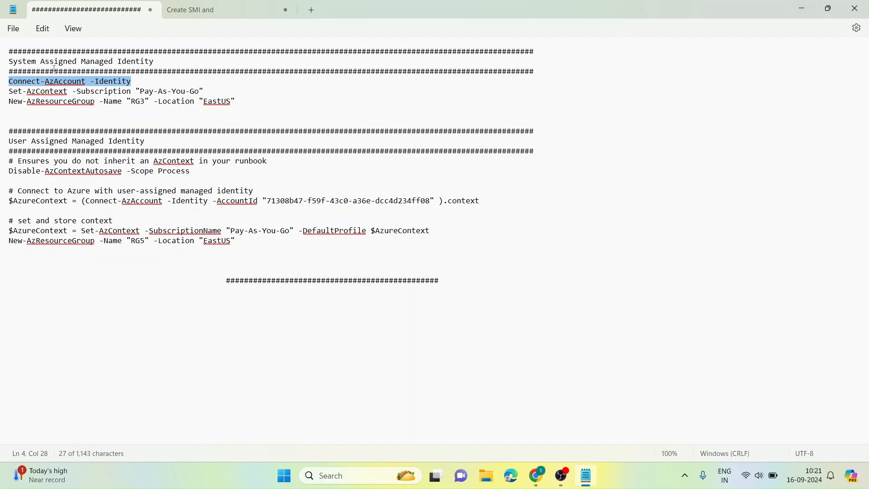
left_click_drag(219, 92, 15, 93)
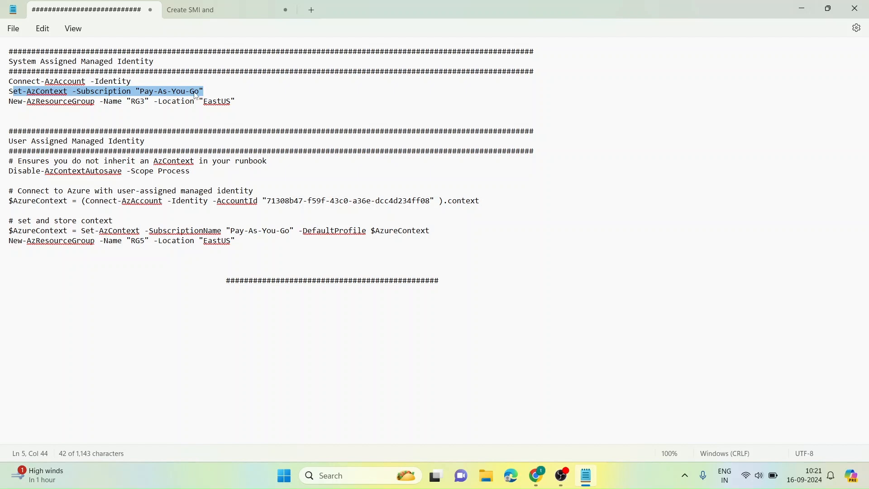
left_click(204, 93)
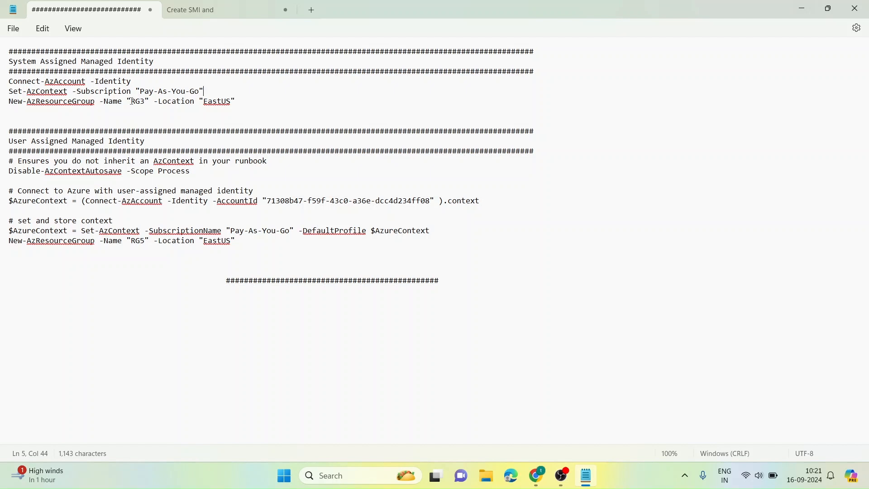
left_click_drag(238, 102, 15, 104)
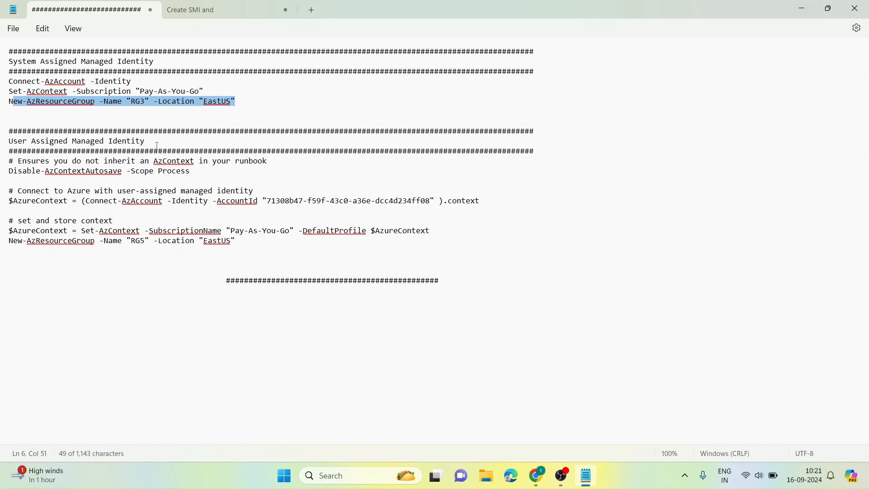
left_click(170, 218)
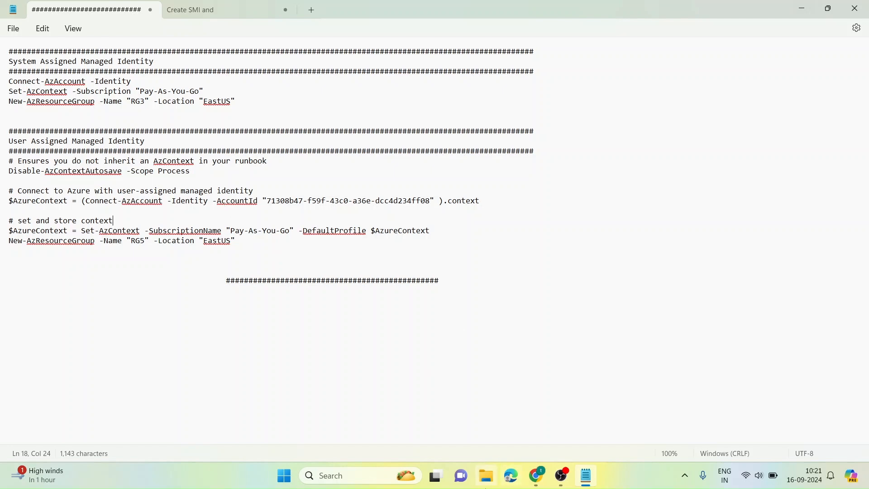
Step: Switch back to the Azure portal in Chrome and open the Identity settings of testautoaccount by searching for "ide"
left_click(525, 430)
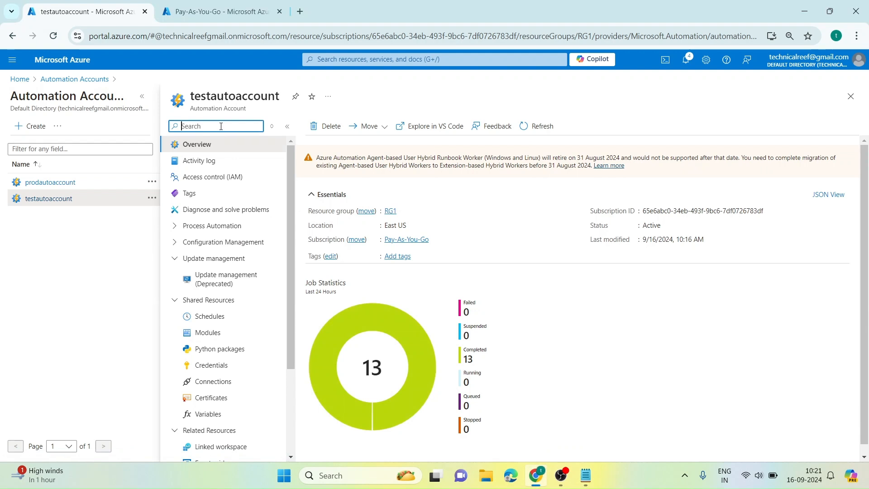
type("ide")
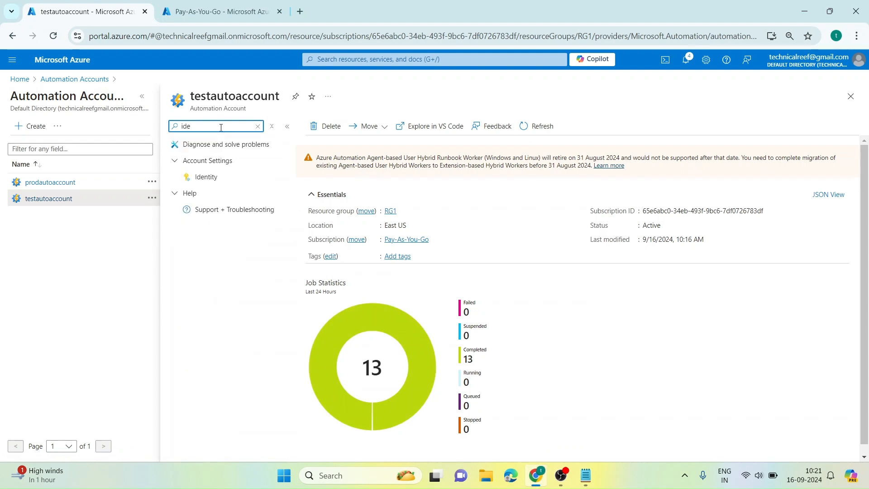
left_click(243, 183)
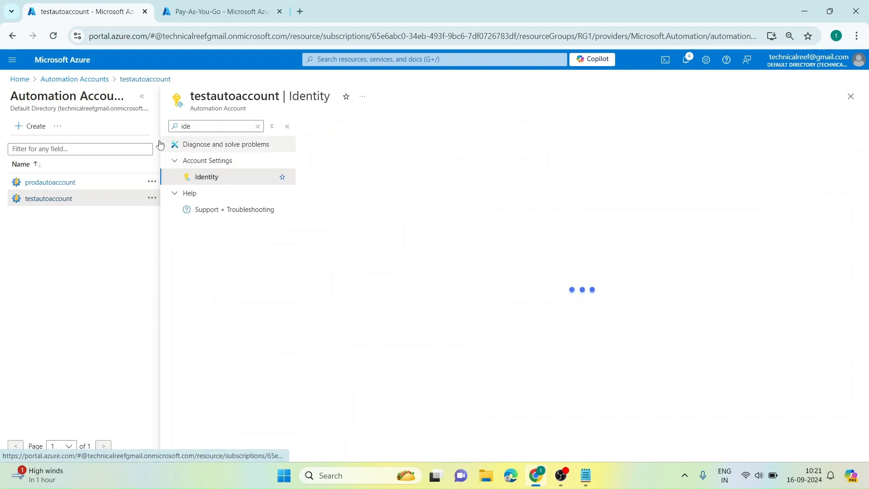
left_click(142, 97)
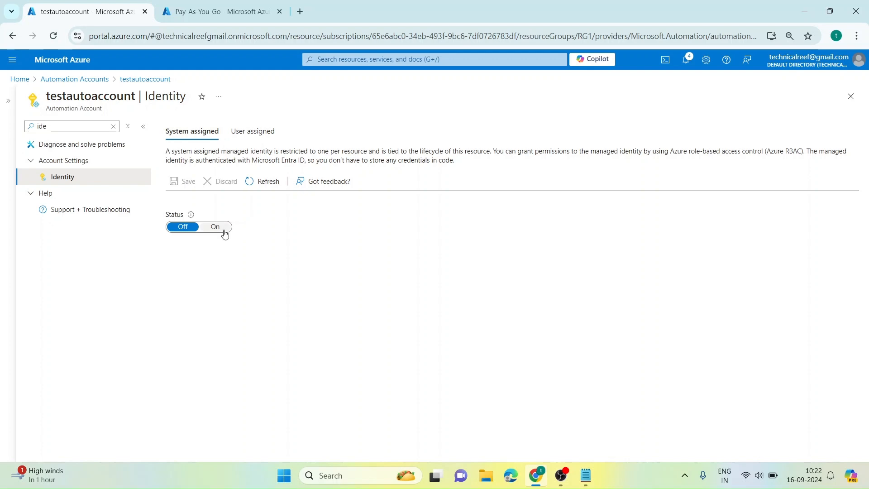
Step: Turn on the system assigned managed identity for testautoaccount and save the change
left_click(213, 230)
left_click(175, 181)
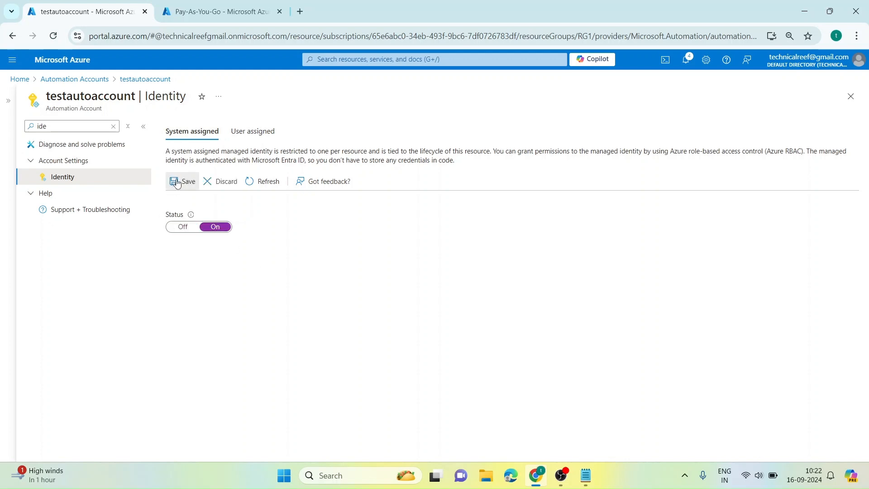
left_click(182, 182)
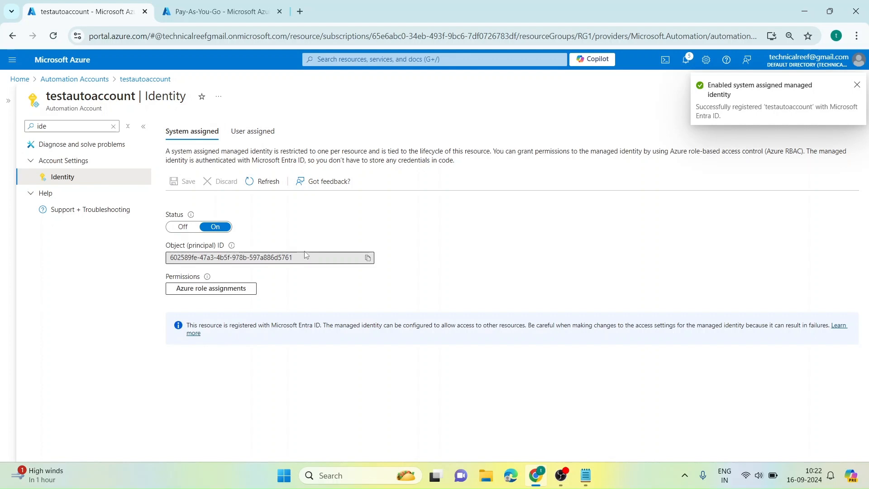
Step: Start a role assignment on the Pay-As-You-Go subscription, choose the privileged administrator role Contributor and continue to the members
left_click(215, 15)
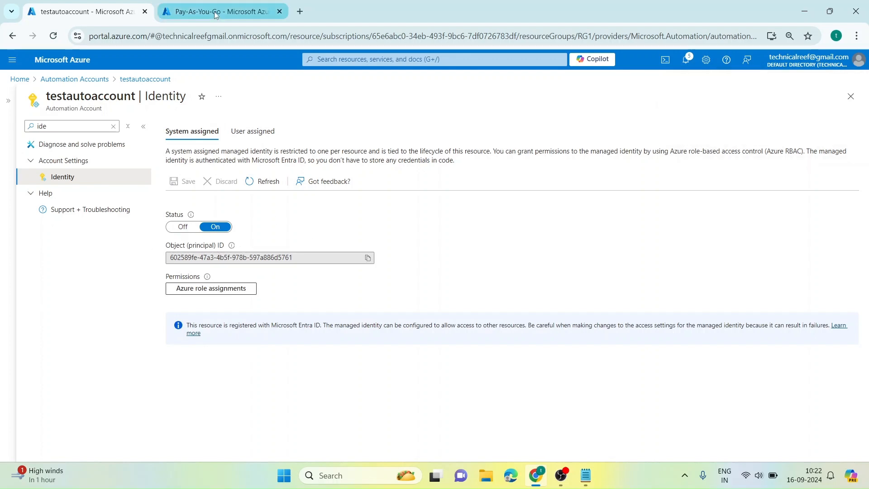
left_click(195, 129)
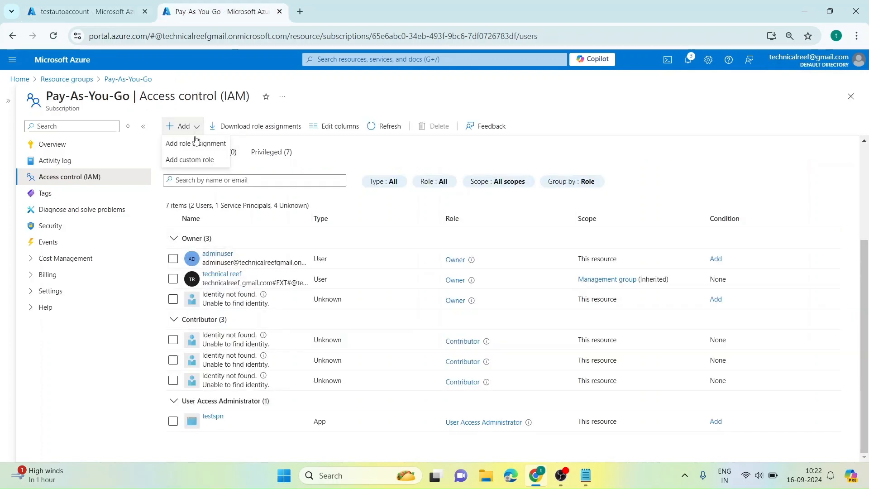
left_click(192, 144)
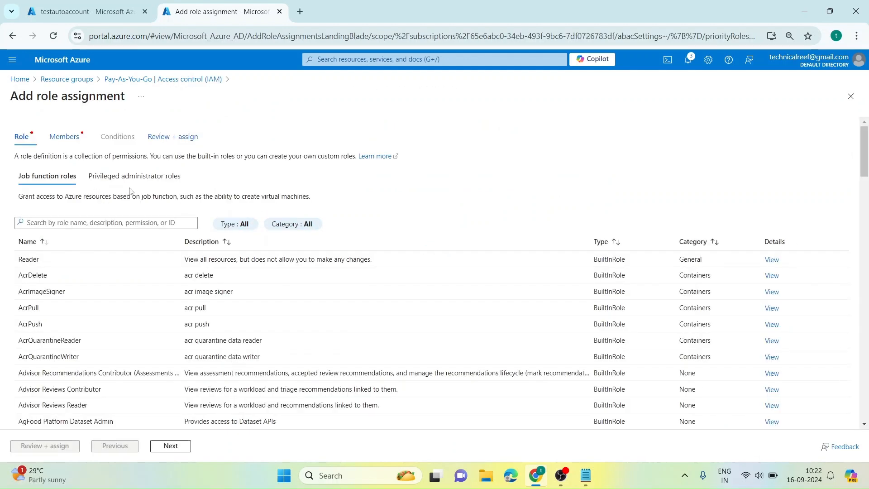
scroll(159, 272, "down", 4)
scroll(157, 274, "up", 4)
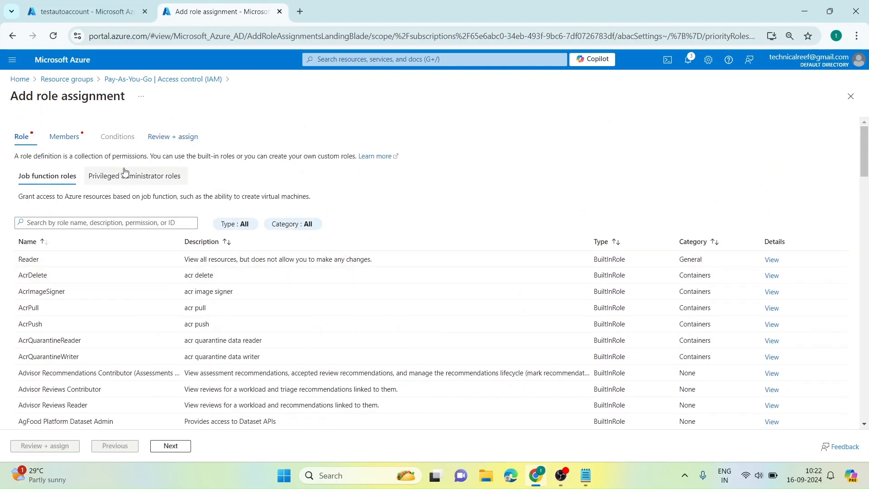
left_click(138, 180)
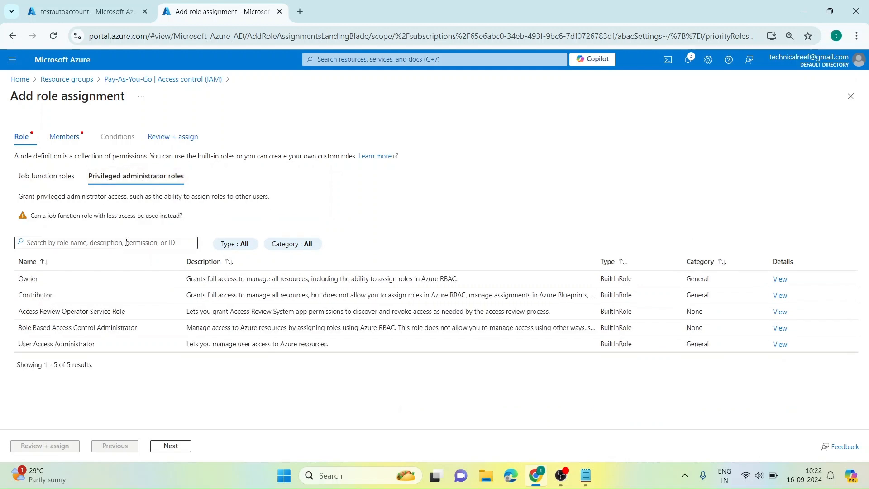
left_click(63, 295)
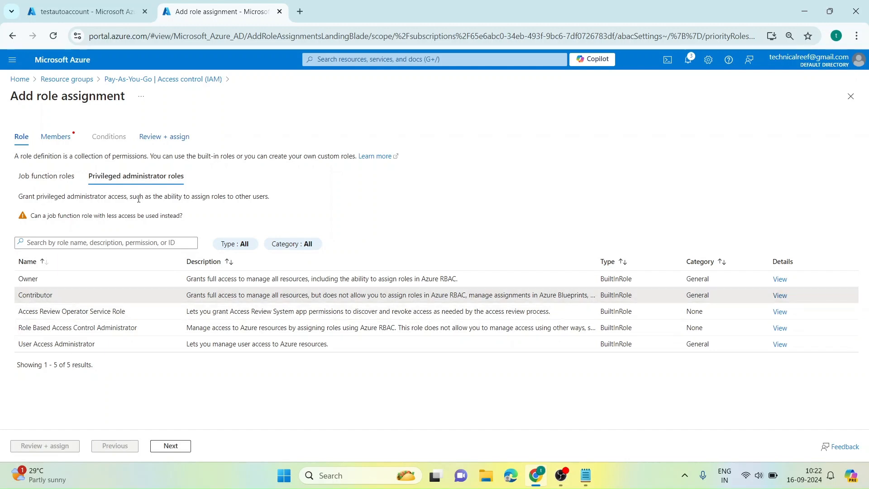
left_click(185, 447)
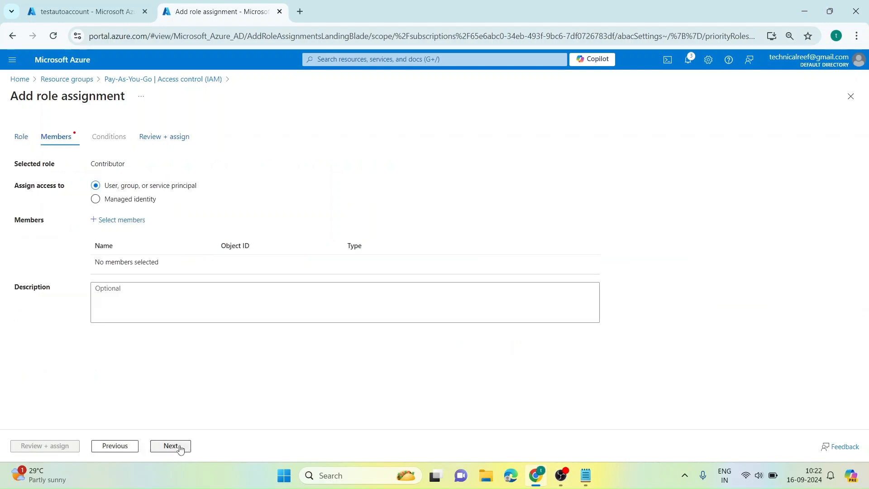
Step: Add testautoaccount as the member from all system-assigned managed identities and complete the Contributor role assignment
left_click(109, 221)
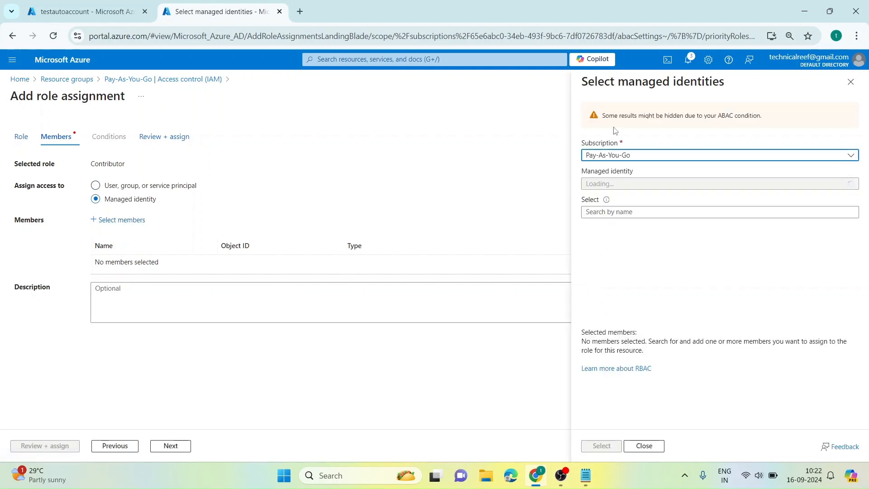
left_click(623, 187)
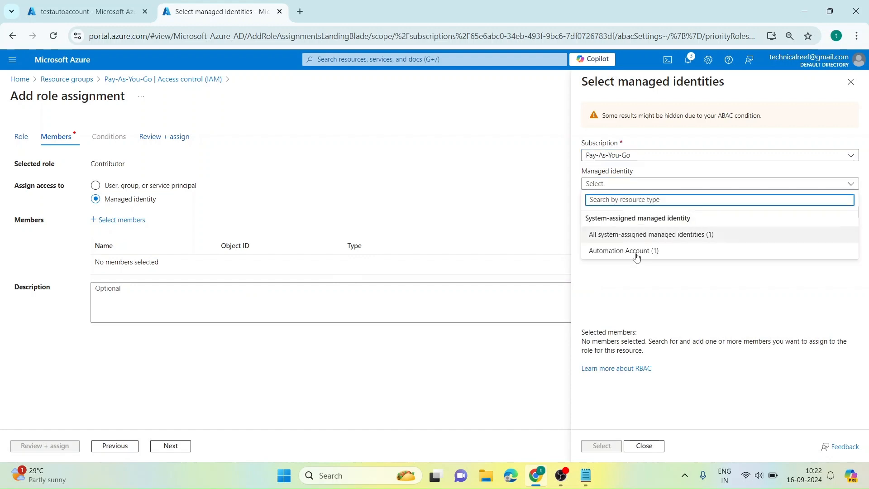
left_click(674, 235)
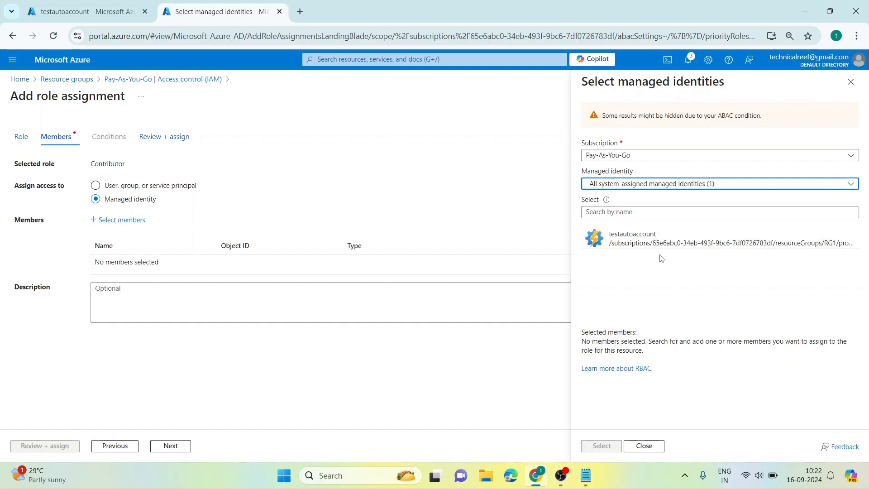
left_click(634, 244)
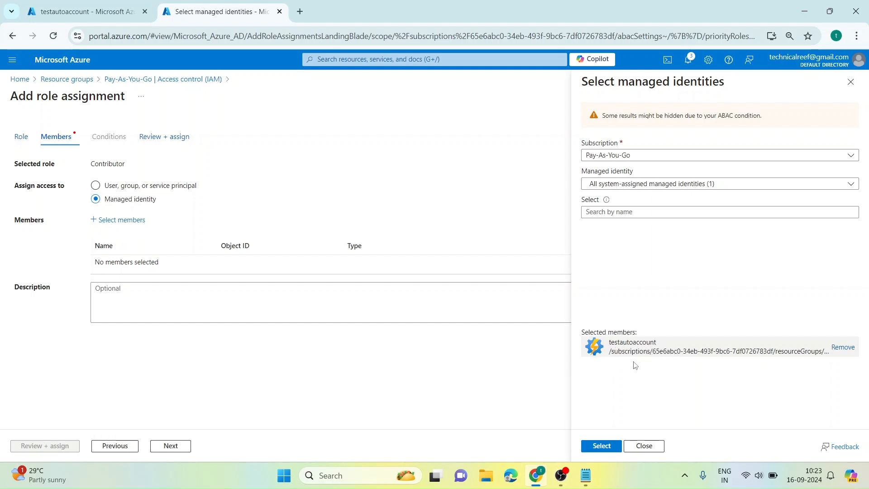
left_click(607, 445)
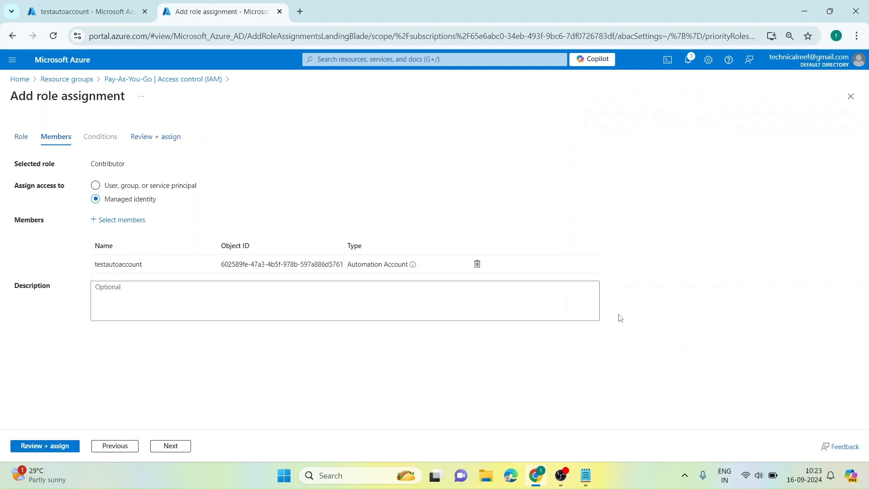
left_click(55, 445)
left_click(63, 446)
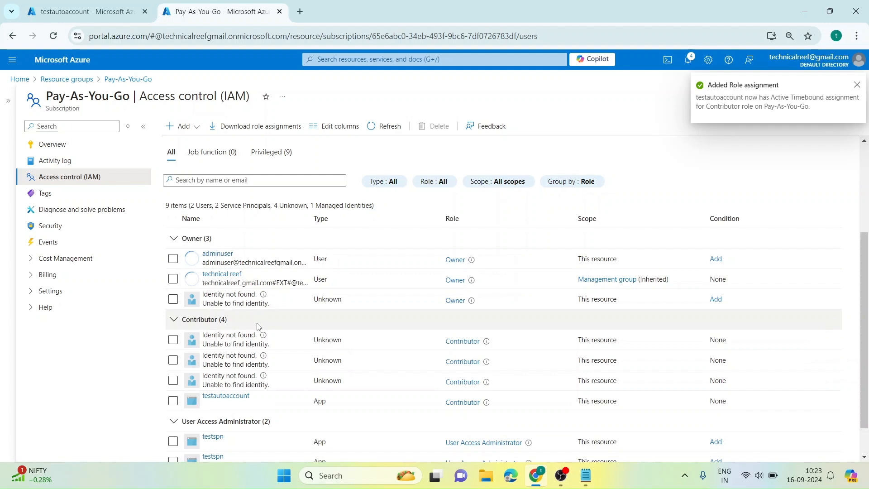
Step: Return to testautoaccount, find its runbooks by searching for "runbook", and open testrunbook for editing in the portal
left_click(85, 17)
left_click(113, 127)
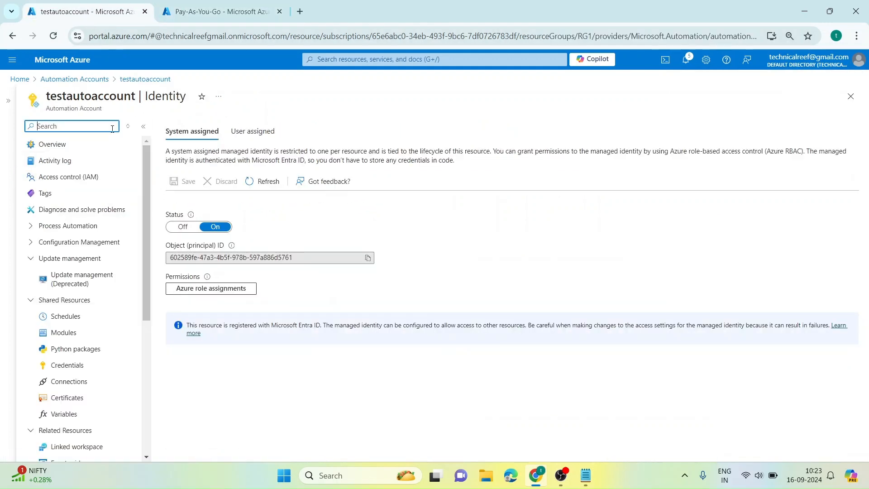
type("runbook")
left_click(82, 165)
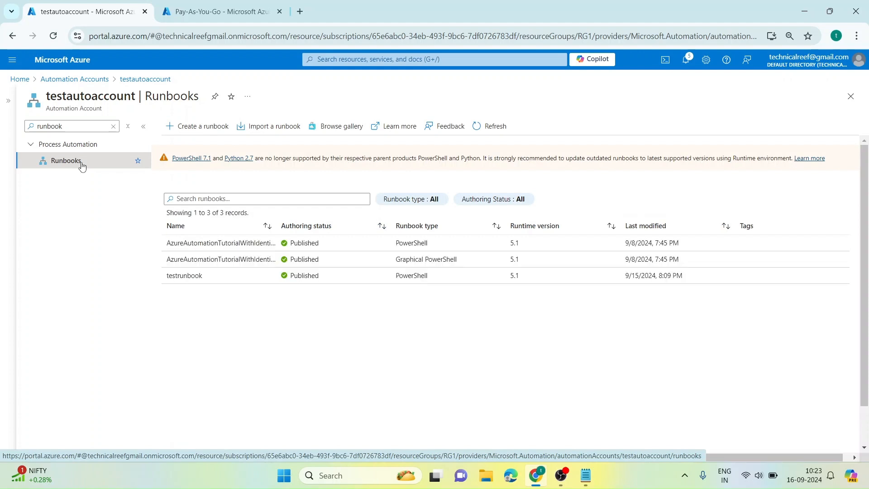
left_click(211, 281)
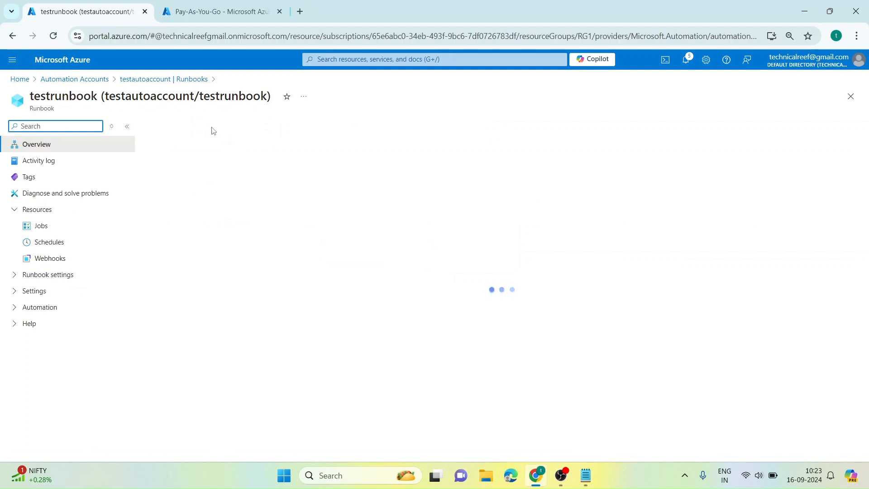
left_click(233, 126)
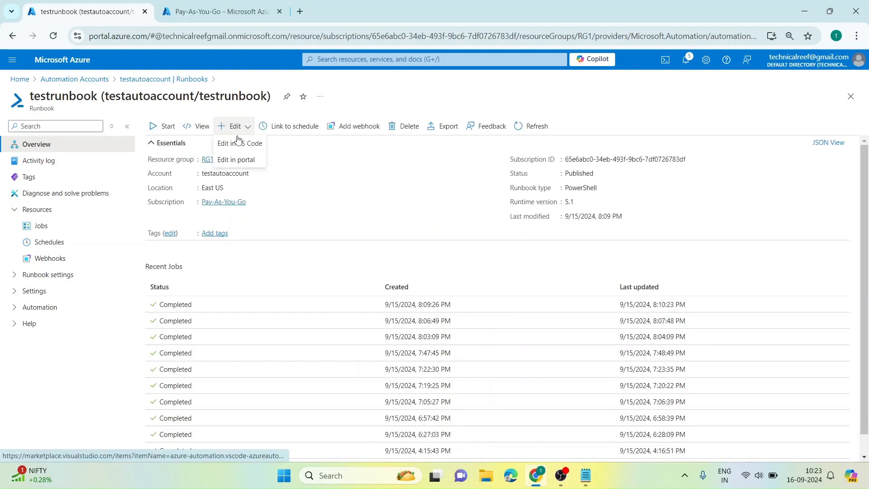
left_click(232, 161)
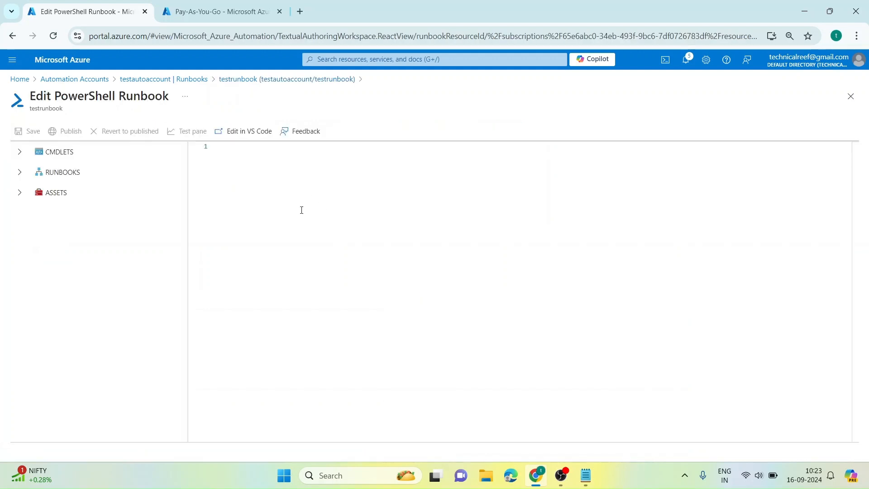
Step: Delete the entire existing script from the testrunbook editor
type("# Ensures you do not inherit an AzContext in your runbook Disable-AzContextAutosave -Scope Process  # Connect to Azure with user-assigned managed identity $AzureContext = (Connect-AzAccount -Identity -AccountId \"71308b47-f59f-43c0-a36e-dcc4d234ff08\" ).context  # set and store context $AzureContext = Set-AzContext -SubscriptionName \"Pay-As-You-Go\" -DefaultProfile $AzureContext New-AzResourceGroup -Name \"RG8\" -Location \"EastUS\"")
left_click(410, 276)
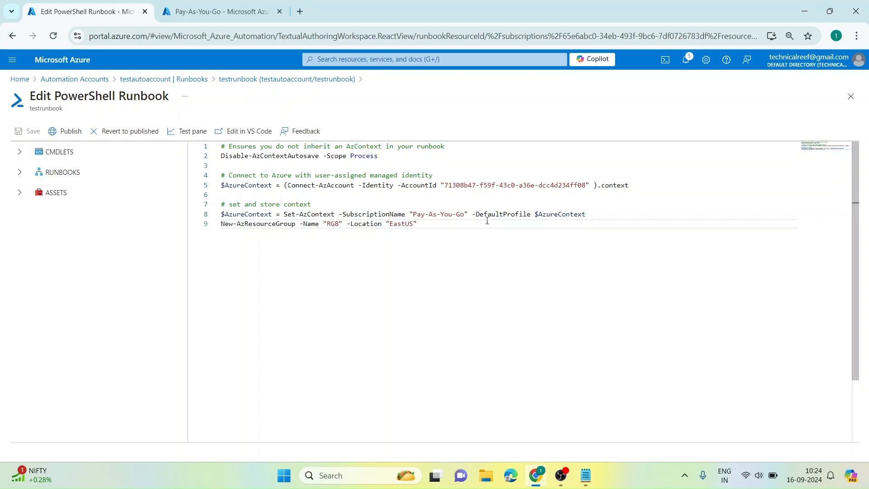
key("ctrl+a")
key("Delete")
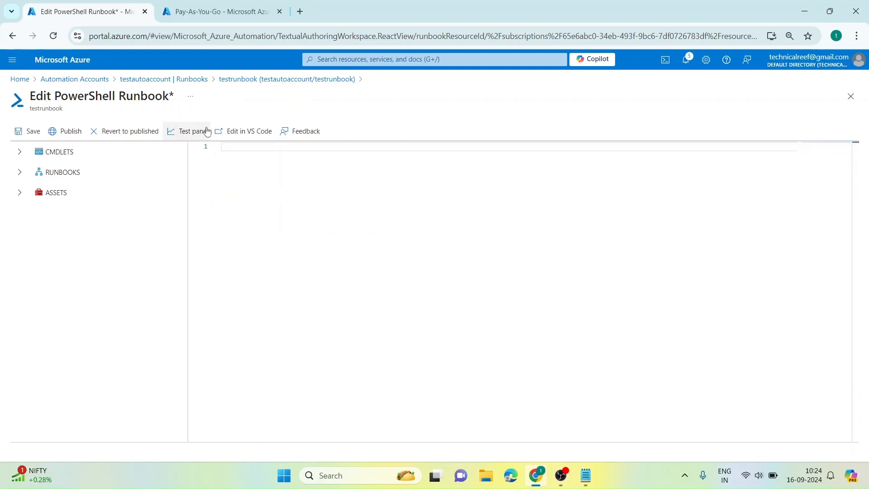
Step: Copy the three System Assigned Managed Identity commands, from Connect-AzAccount to New-AzResourceGroup "RG3", from Notepad into the empty testrunbook editor in Chrome
key("alt+Tab")
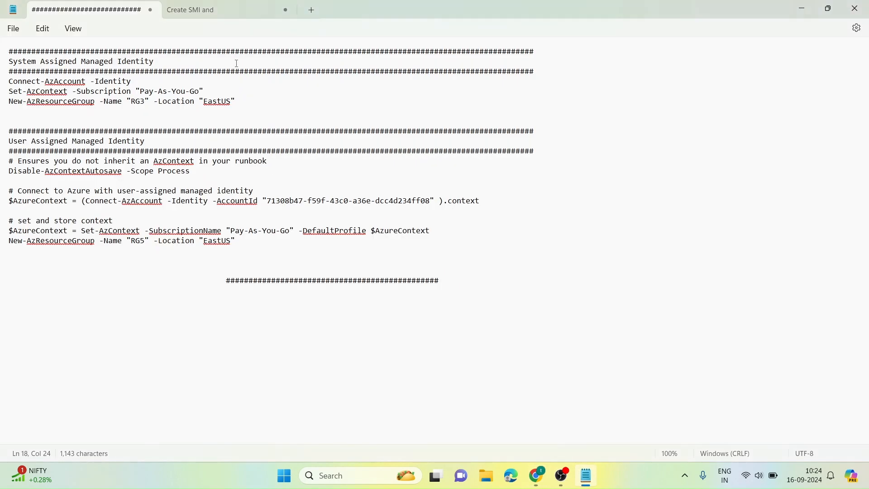
left_click_drag(244, 103, 9, 82)
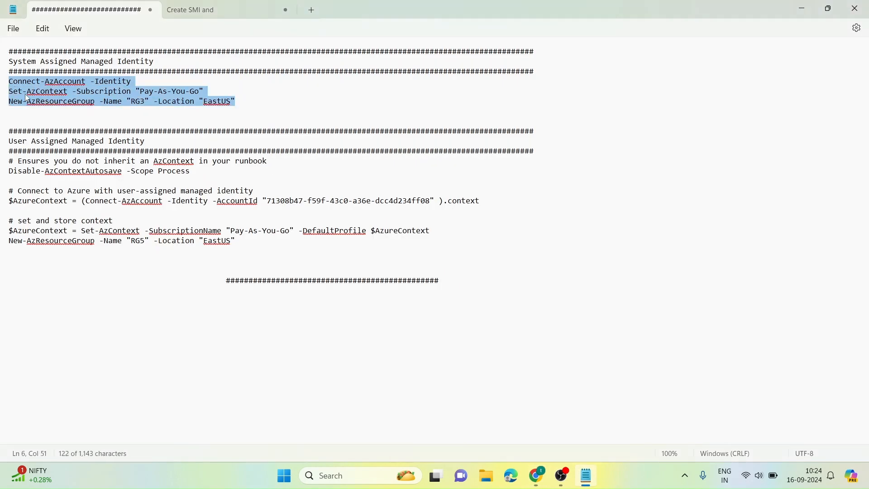
right_click(27, 98)
left_click(80, 151)
left_click(582, 469)
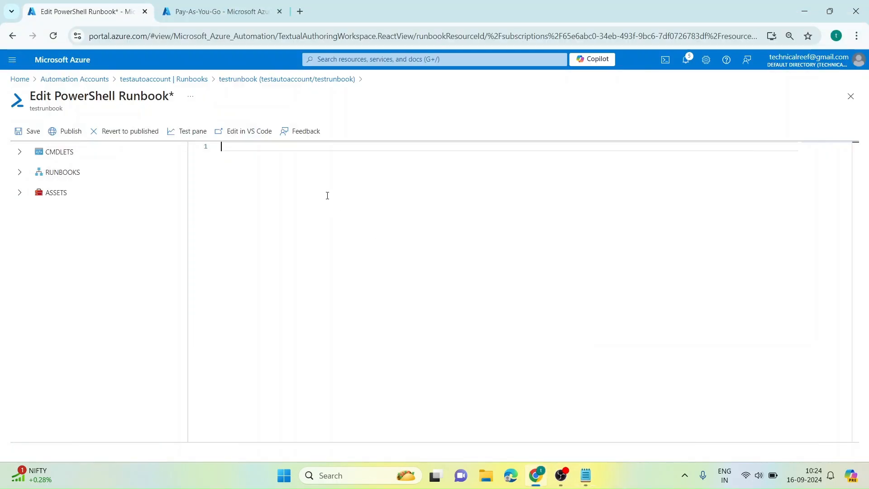
key("ctrl+v")
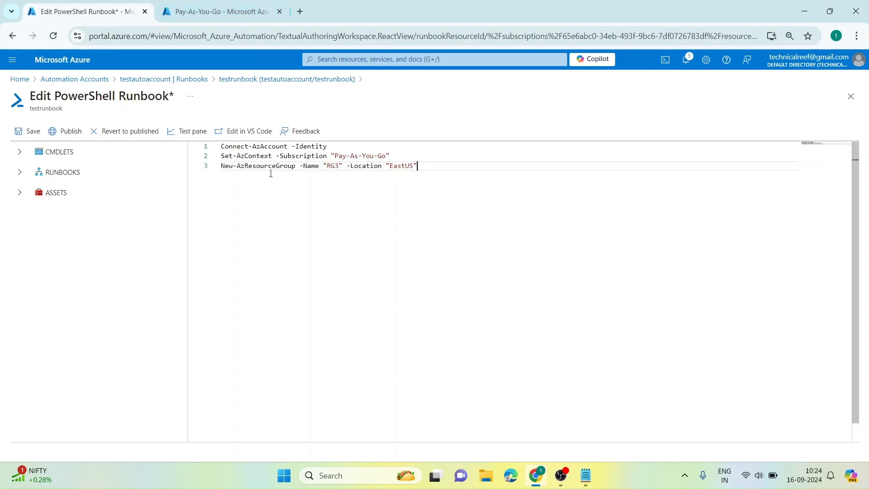
Step: Save testrunbook and publish it, overriding the previously published version
left_click(19, 133)
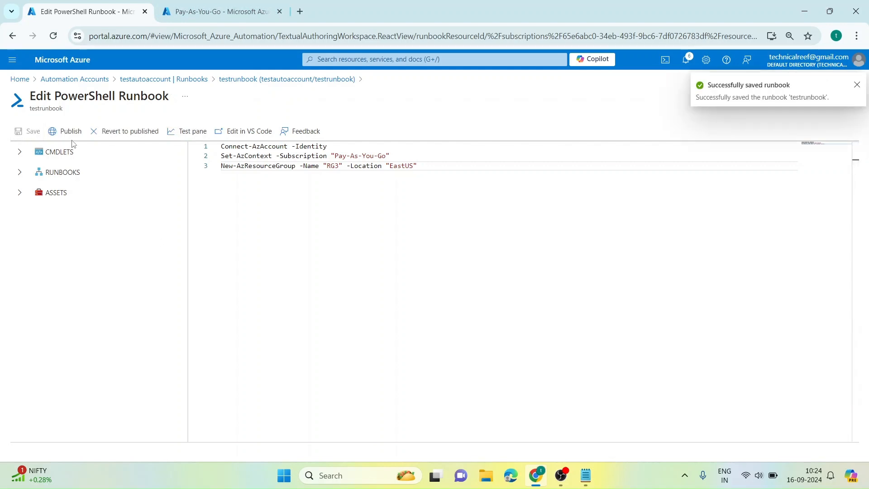
left_click(63, 134)
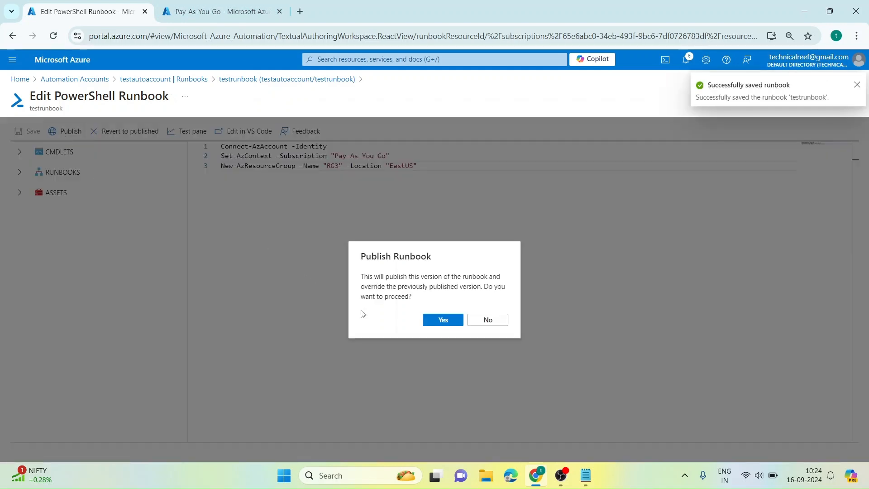
left_click(443, 323)
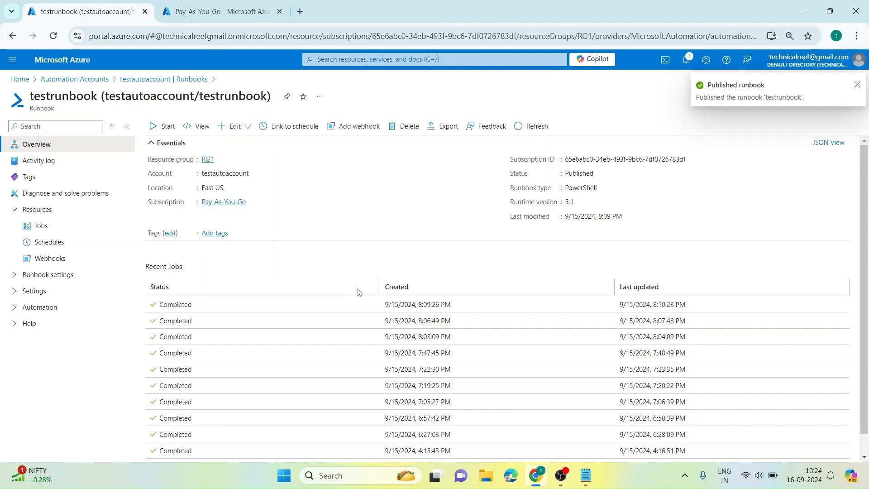
Step: Open the Resource groups list in the Pay-As-You-Go browser tab to check which groups exist
left_click(238, 14)
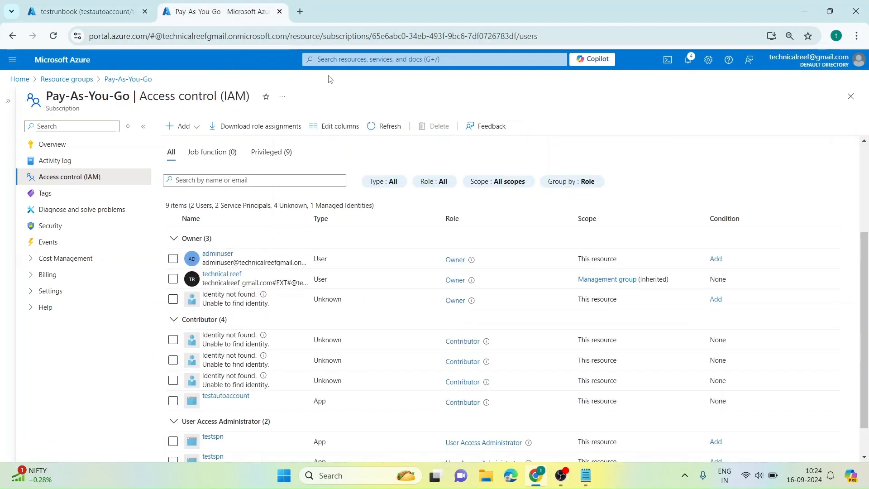
left_click(357, 59)
left_click(318, 224)
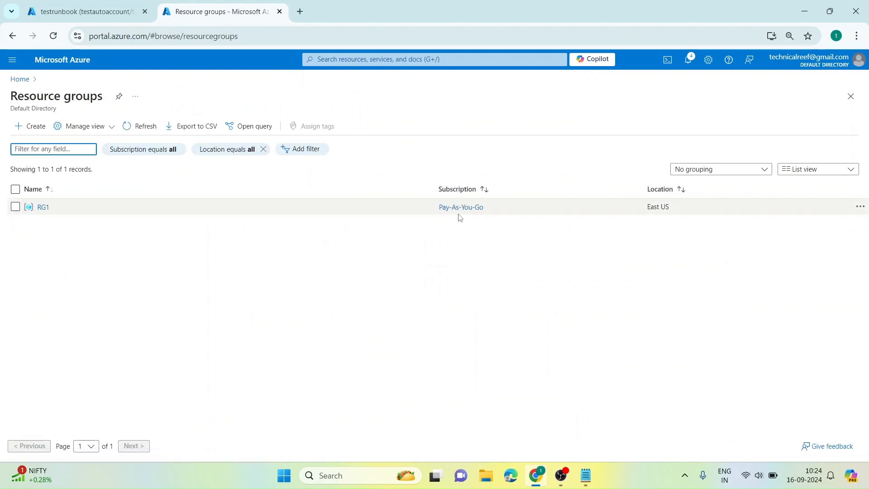
Step: Start testrunbook from its overview, confirm the run, and refresh the job status until the job completes
left_click(101, 12)
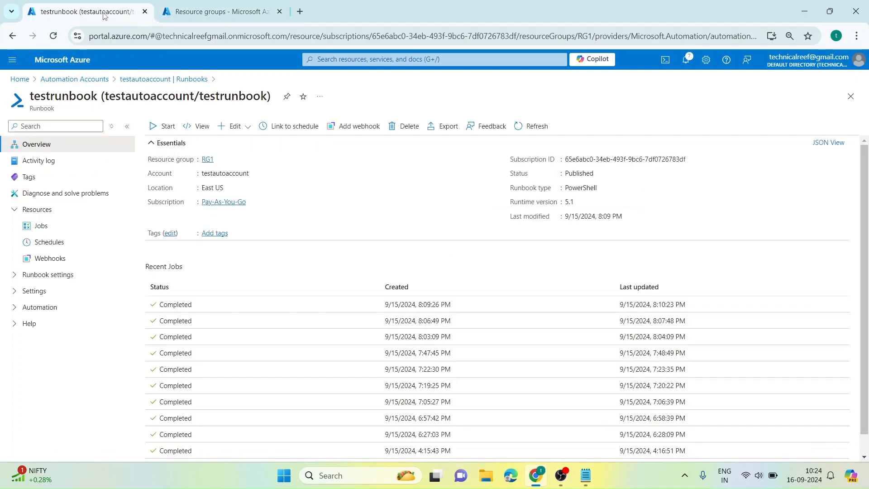
left_click(162, 127)
left_click(166, 181)
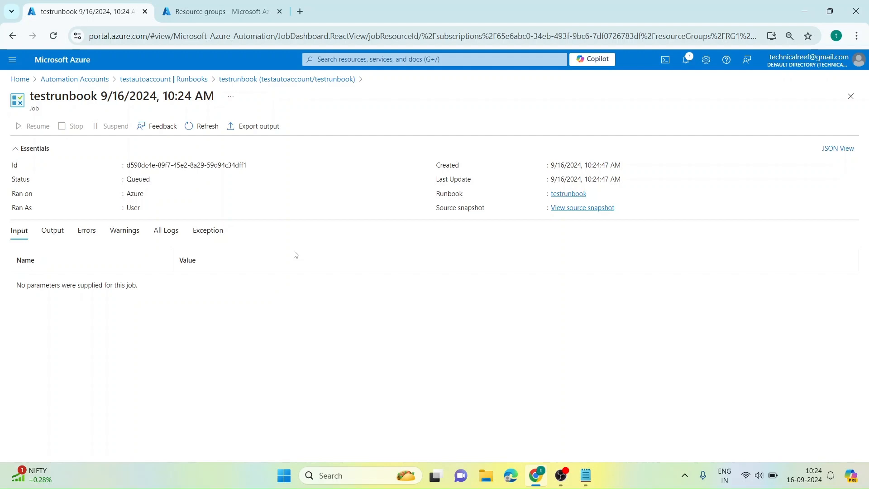
left_click(202, 126)
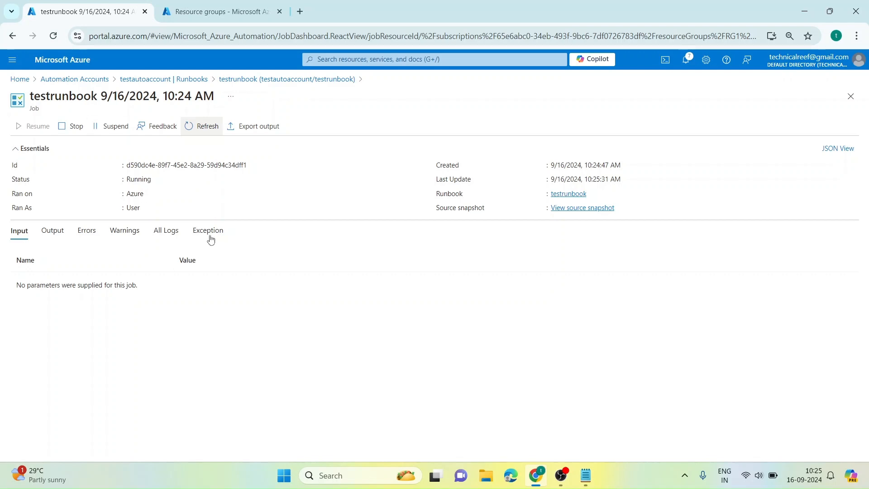
left_click(192, 129)
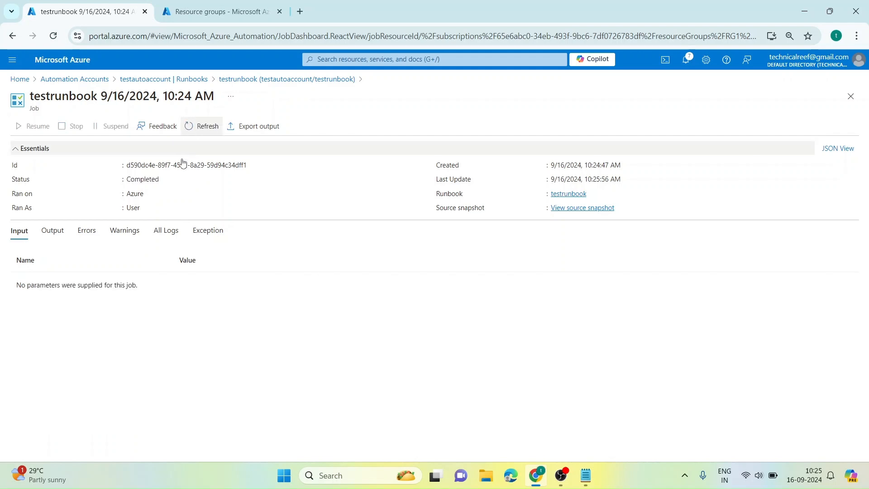
Step: Refresh the Resource groups list to check whether the runbook created RG3
left_click(211, 13)
left_click(137, 129)
left_click(140, 129)
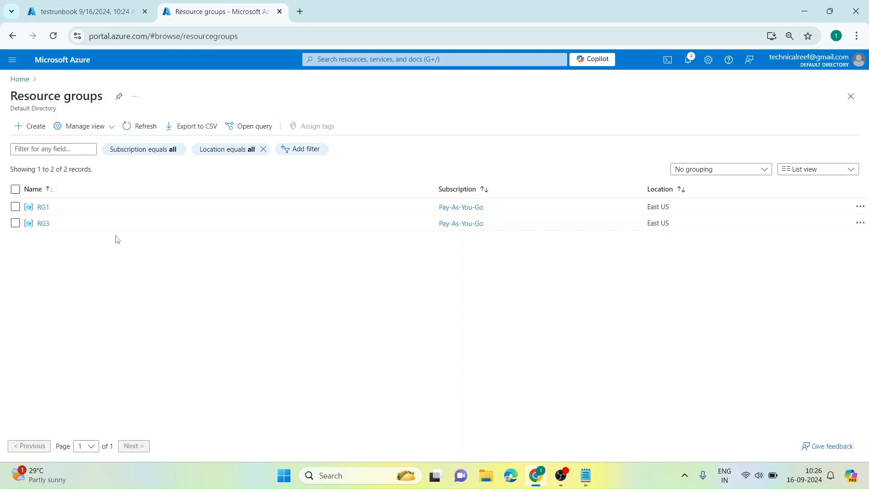
Step: Leave the job page for testautoaccount's runbooks, search the portal for "managed", and start creating a user assigned managed identity
left_click(109, 13)
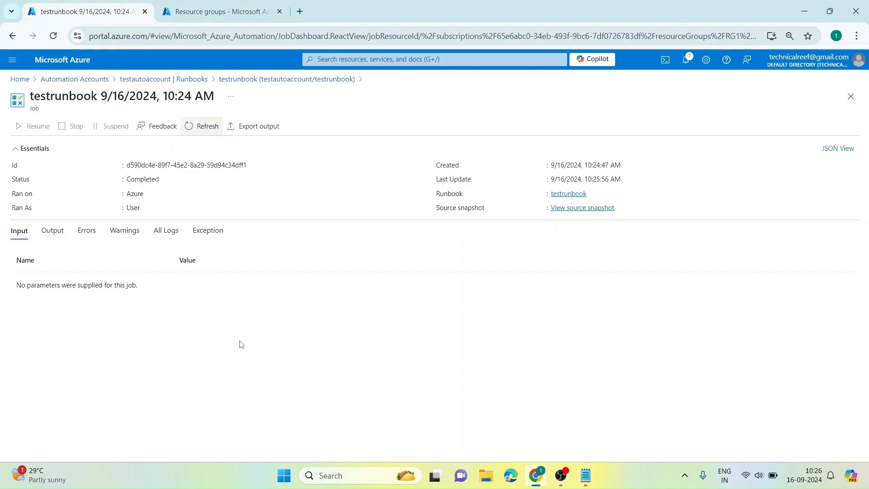
left_click(169, 80)
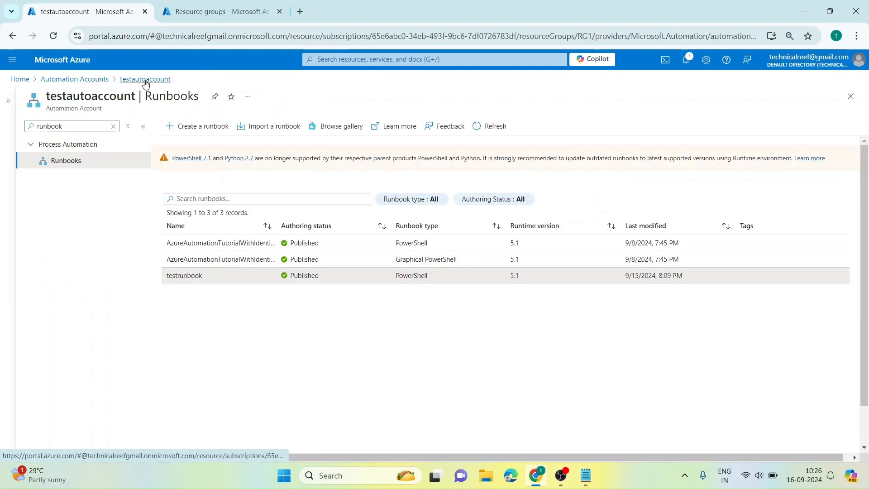
left_click(113, 127)
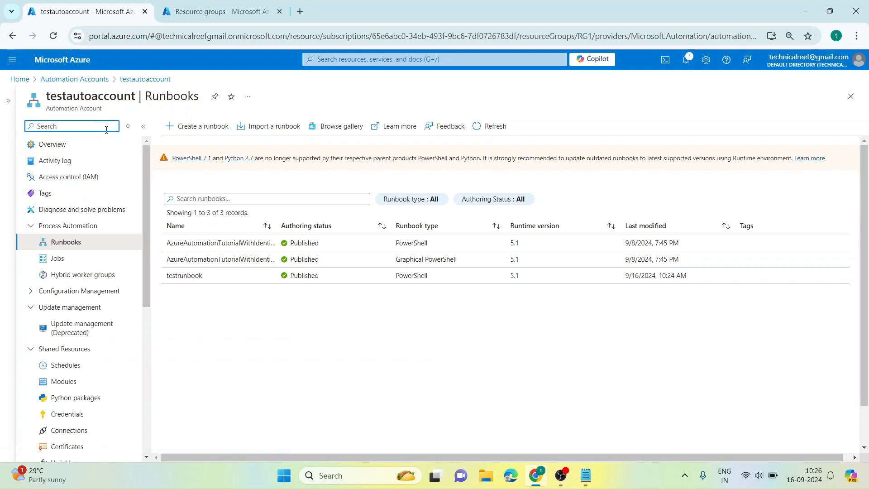
left_click(343, 57)
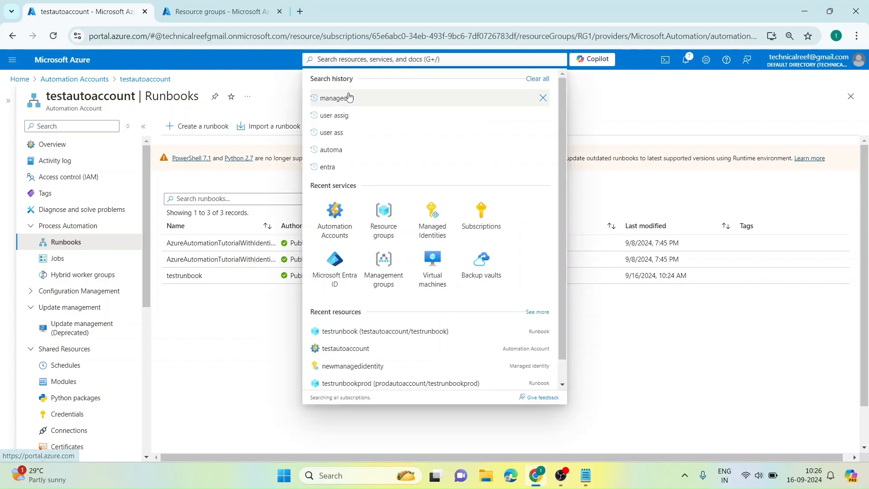
type("managed")
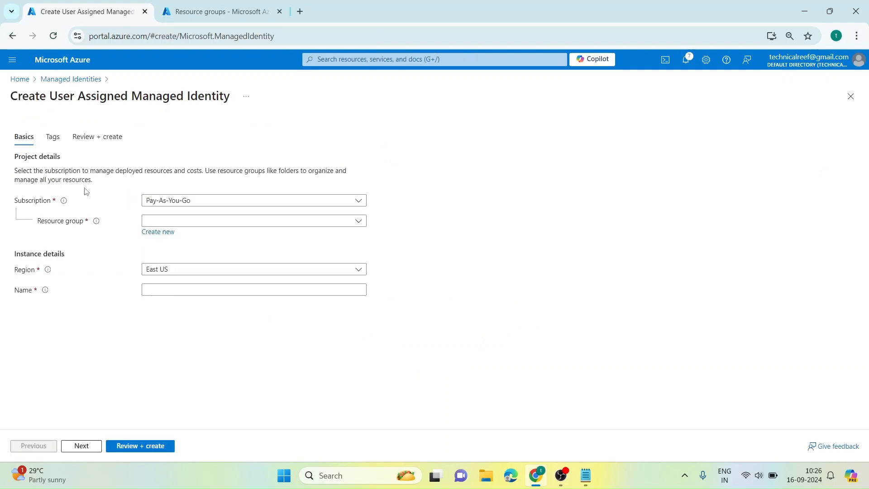
Step: Create the user assigned managed identity userassgmanagedidentity in resource group RG1 and region East US under Pay-As-You-Go
left_click(208, 228)
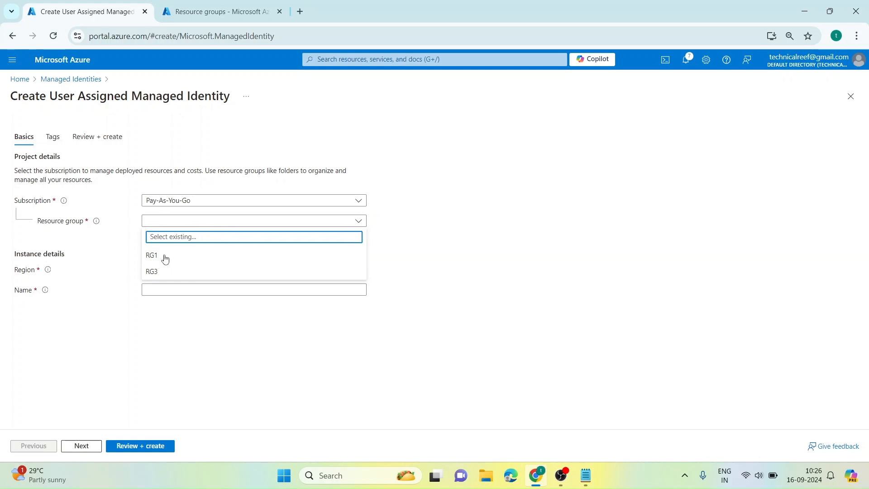
left_click(200, 256)
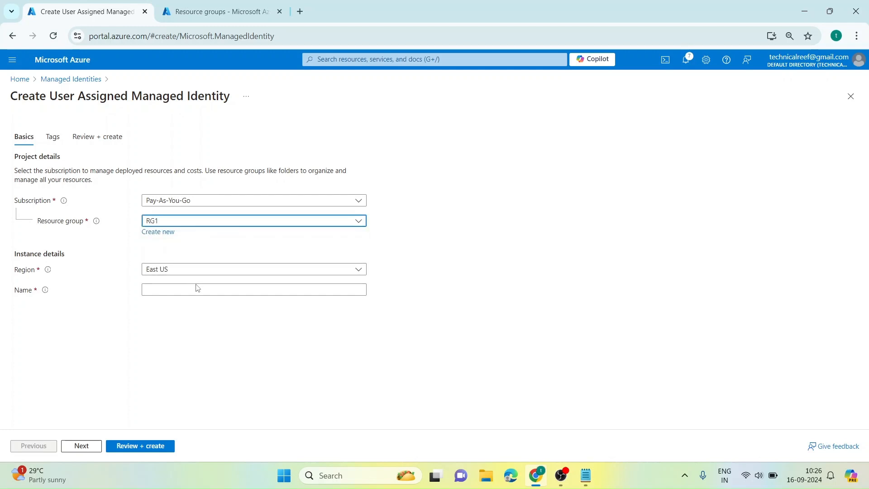
left_click(175, 294)
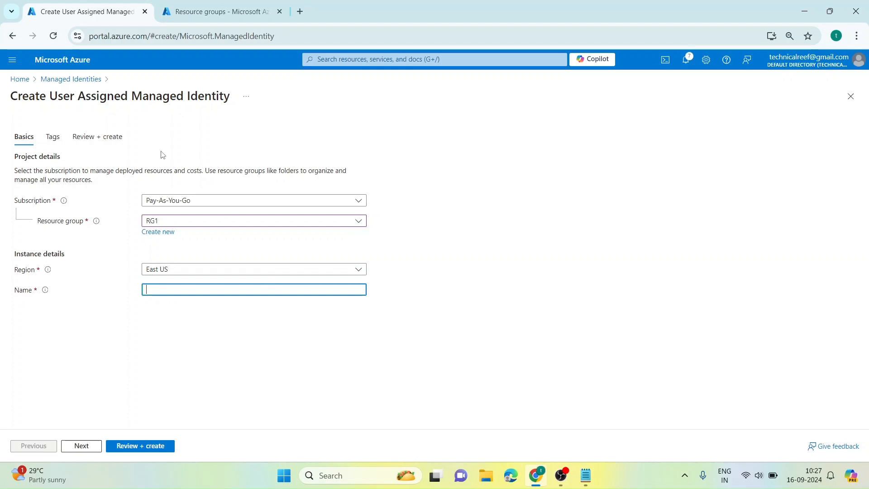
left_click(193, 319)
left_click(155, 289)
left_click(126, 446)
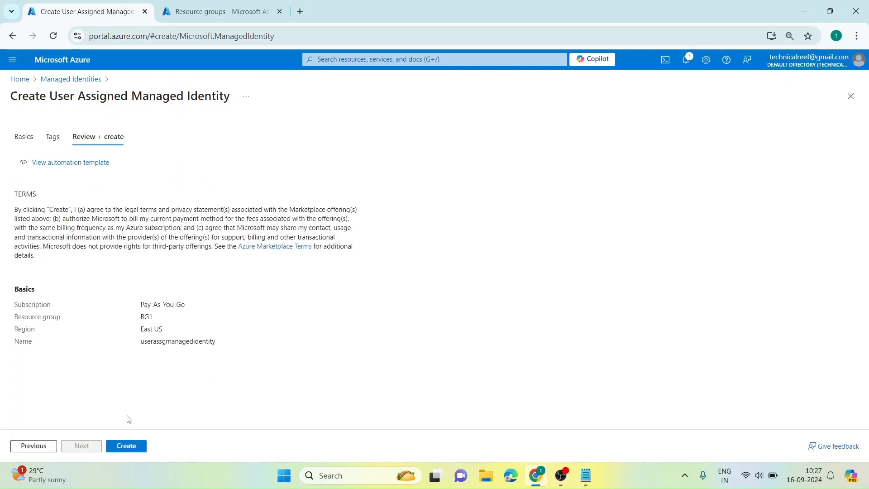
left_click(142, 447)
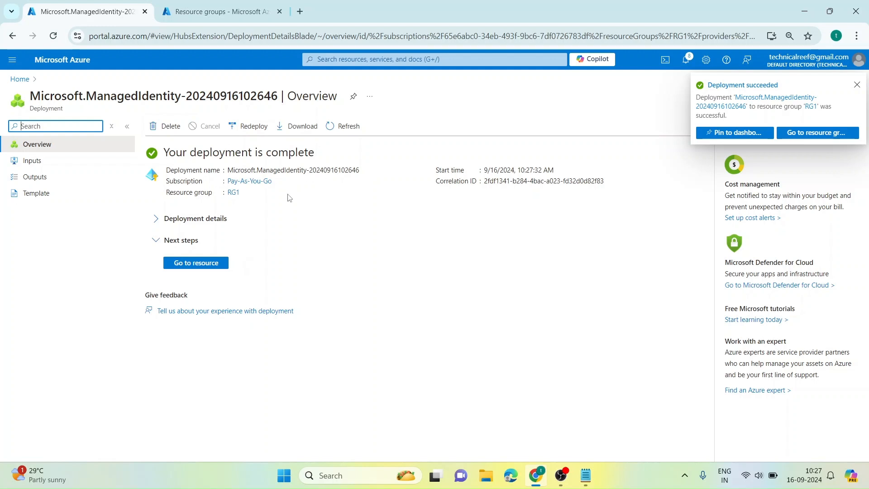
Step: Copy userassgmanagedidentity's client ID from its overview and replace the AccountId value in the Notepad user-assigned script with it
left_click(201, 268)
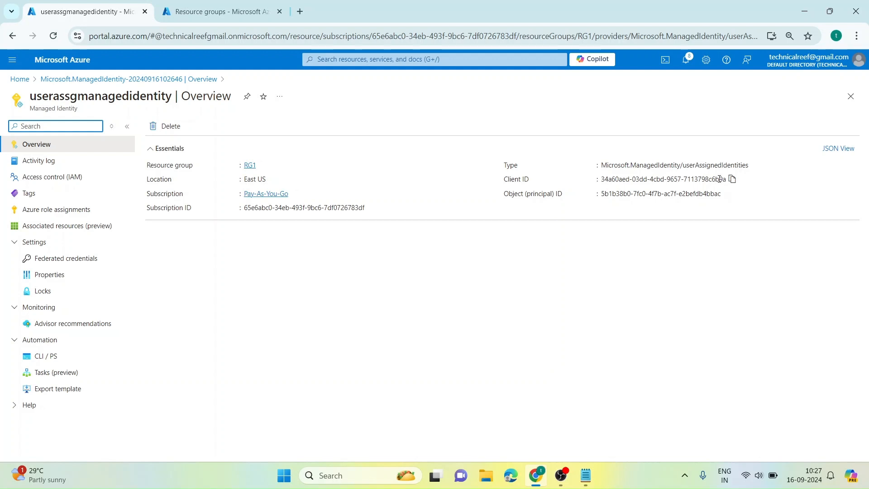
left_click(732, 180)
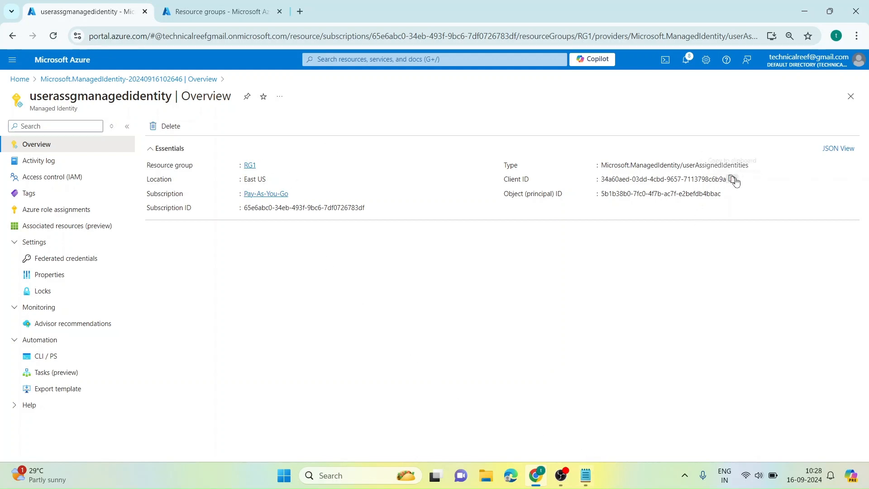
left_click(585, 475)
left_click(318, 321)
left_click_drag(268, 201, 345, 211)
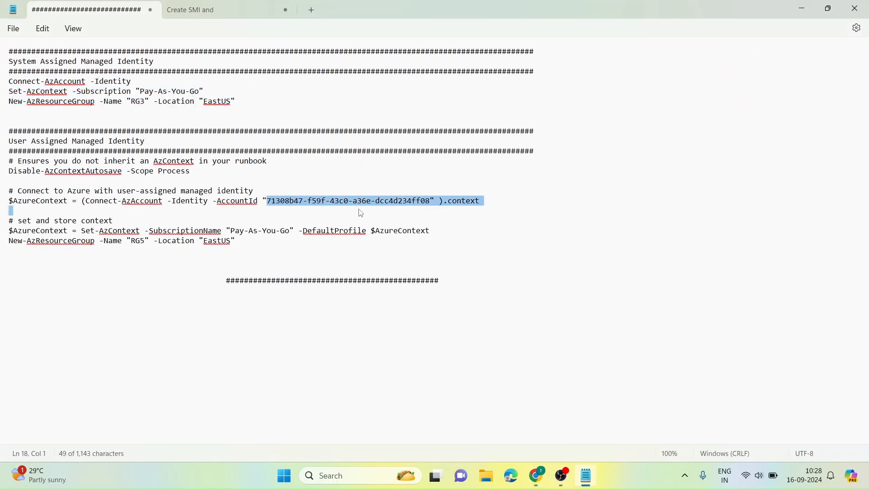
left_click_drag(416, 211, 430, 206)
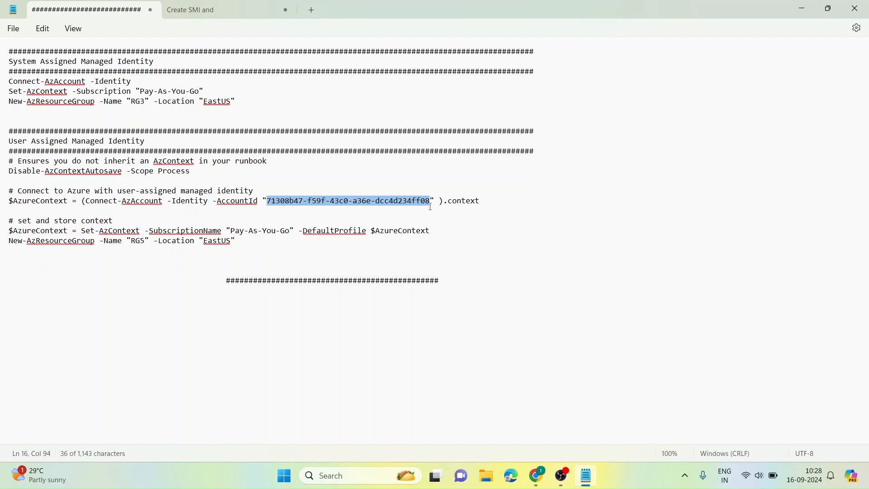
key("ctrl+v")
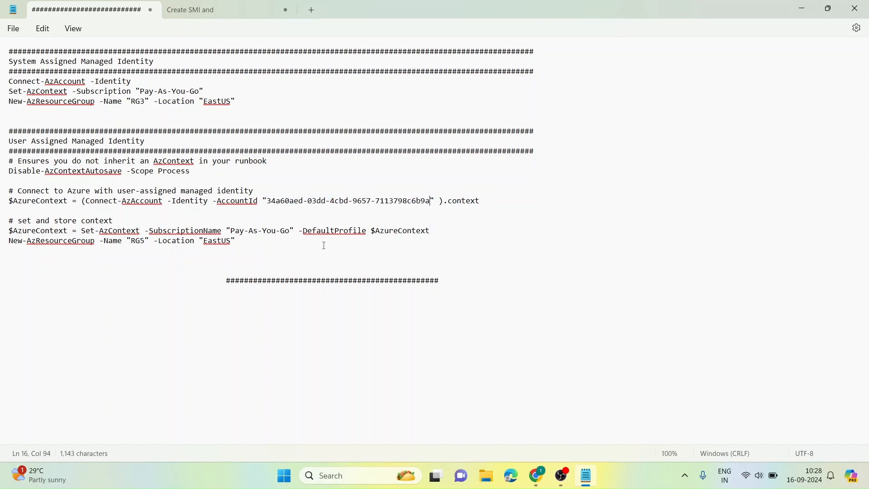
Step: Copy the user-assigned managed identity script, from its AzContext comment through the New-AzResourceGroup line for RG5
left_click(240, 256)
left_click_drag(248, 240, 2, 166)
right_click(111, 217)
left_click(159, 62)
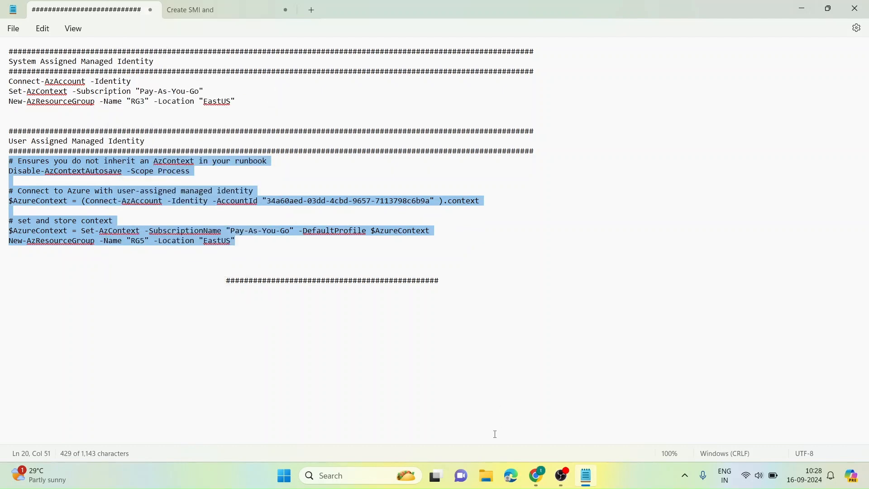
Step: Return to the Azure portal in Chrome and open the Identity settings of the testautoaccount Automation Account
left_click(532, 481)
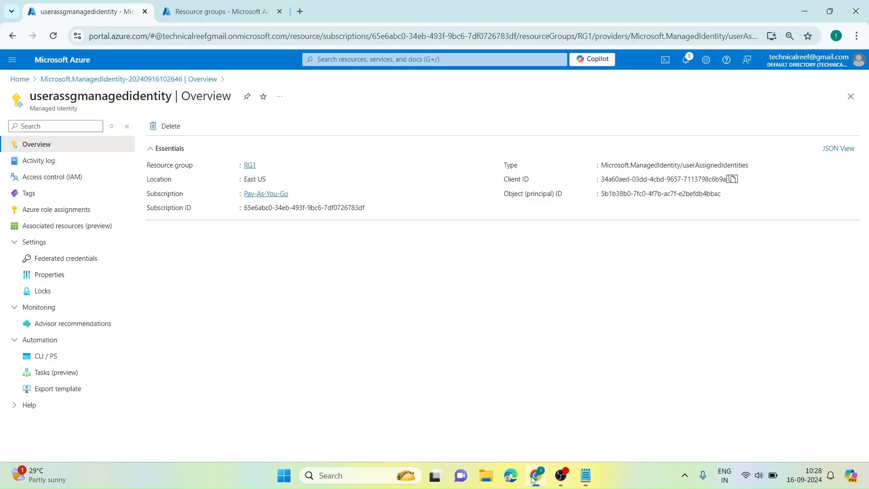
left_click(102, 79)
left_click(392, 59)
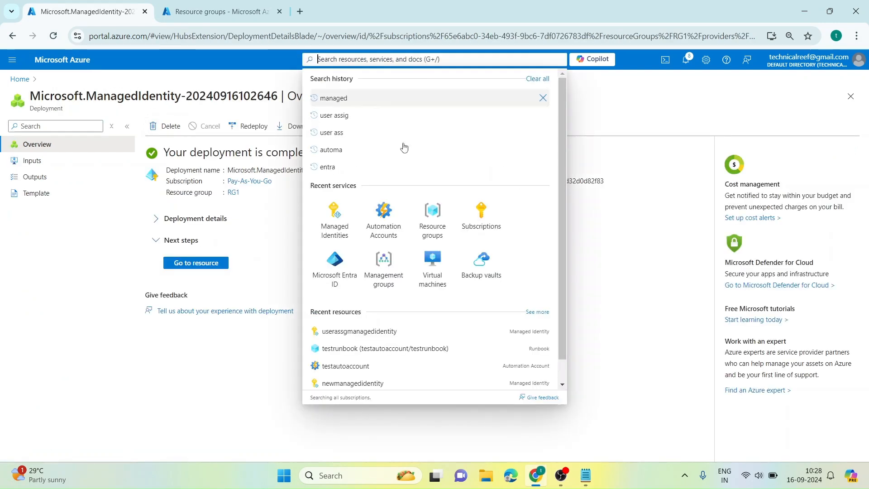
left_click(384, 215)
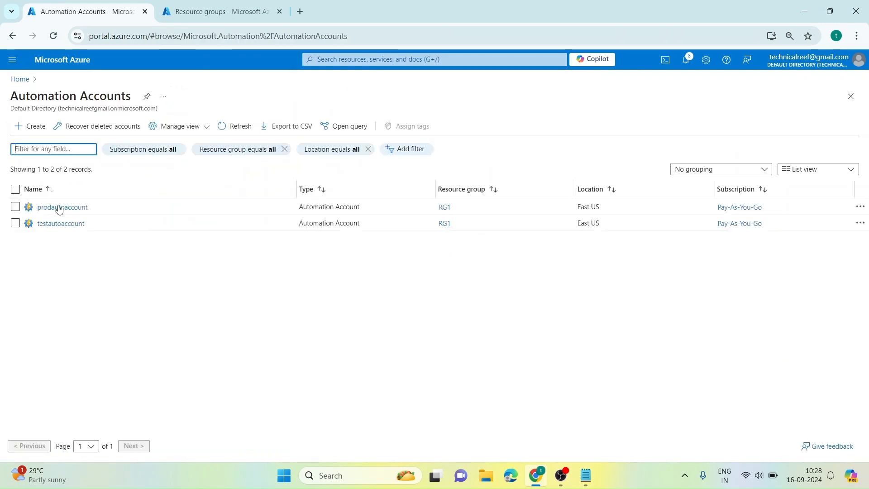
left_click(59, 224)
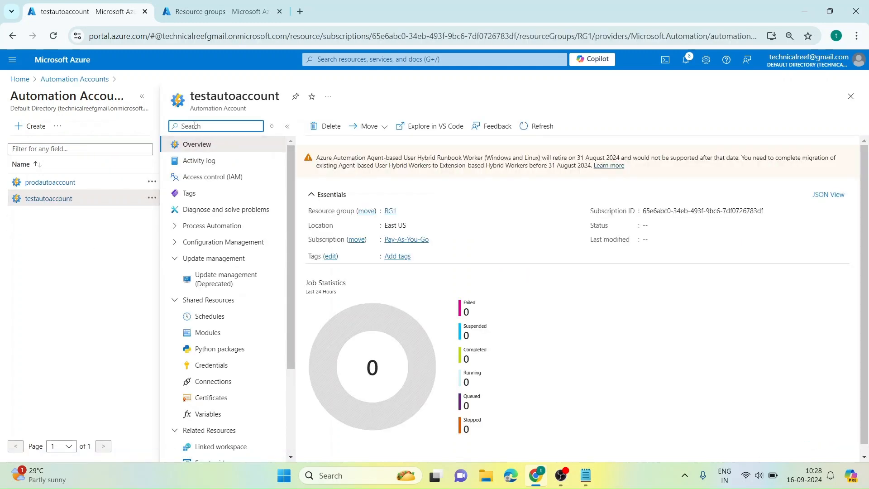
type("ident")
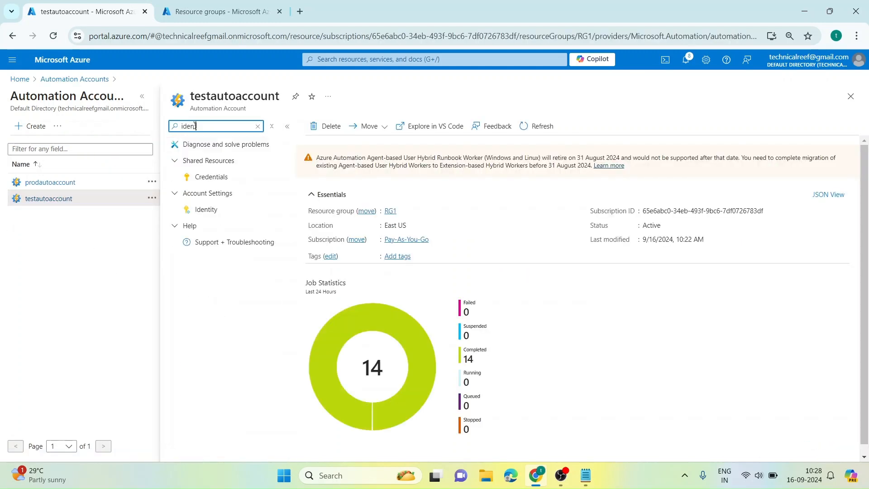
left_click(231, 212)
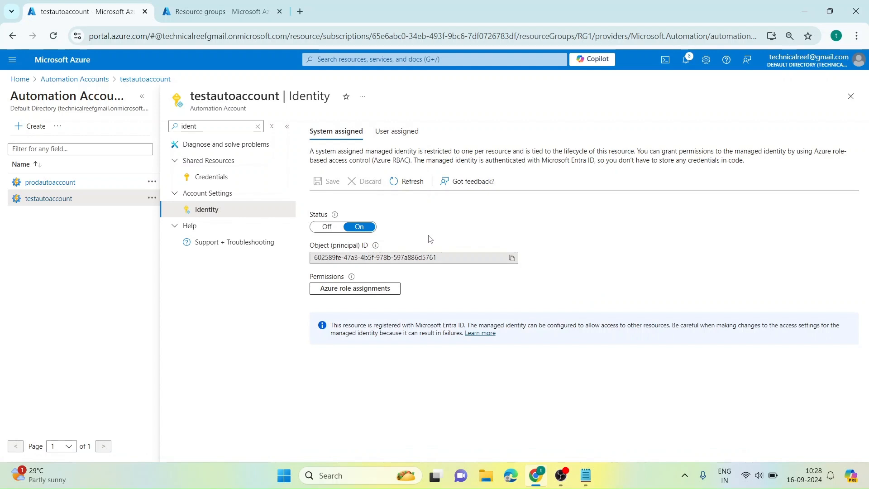
Step: Turn testautoaccount's system assigned managed identity off, save the change, and confirm disabling it
left_click(327, 227)
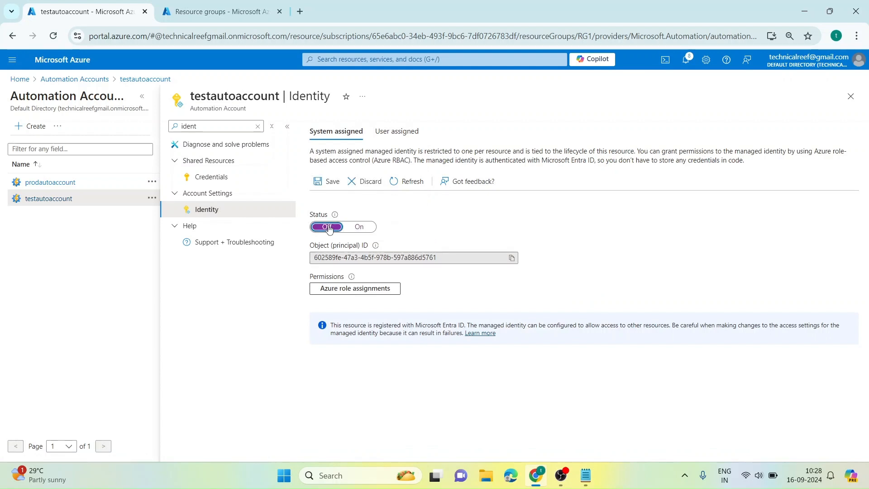
left_click(327, 181)
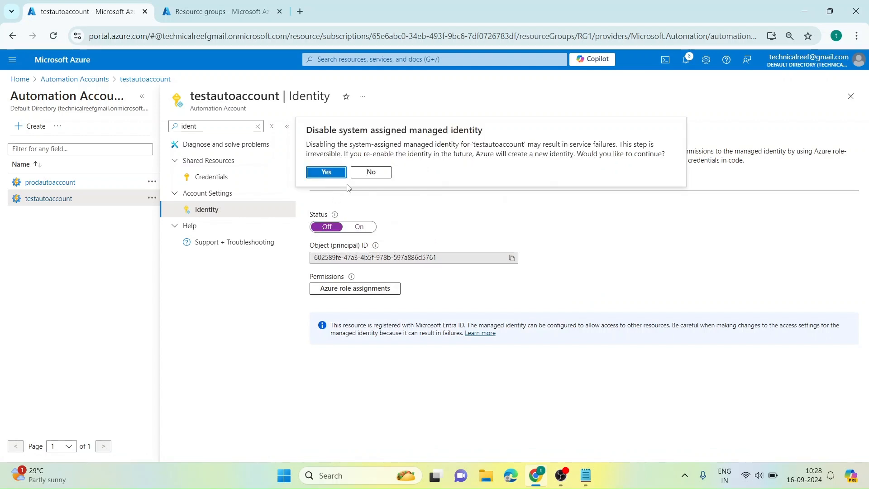
left_click(330, 172)
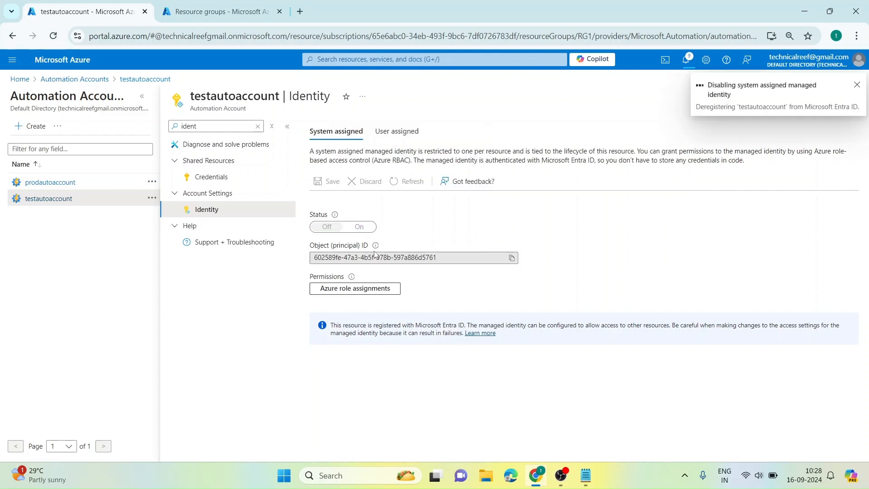
mouse_move(375, 253)
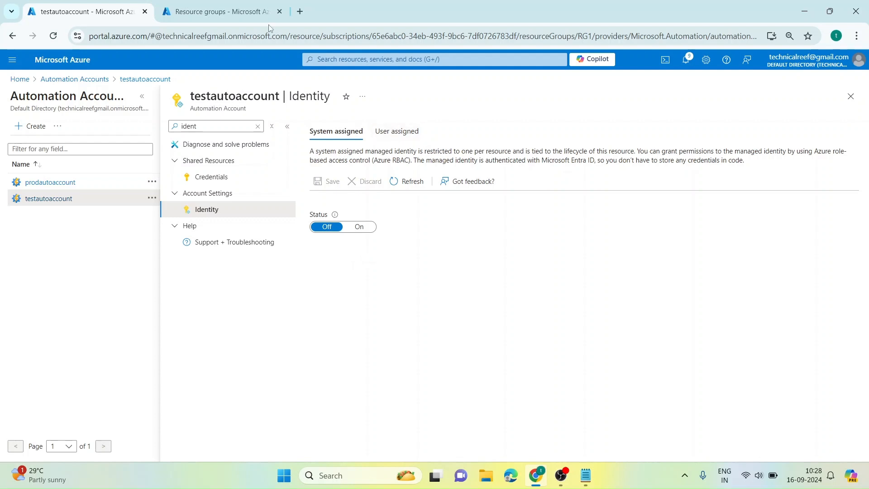
Step: Open the Pay-As-You-Go subscription's access control in the other browser tab and review its role assignments
key("ctrl+Tab")
left_click(467, 207)
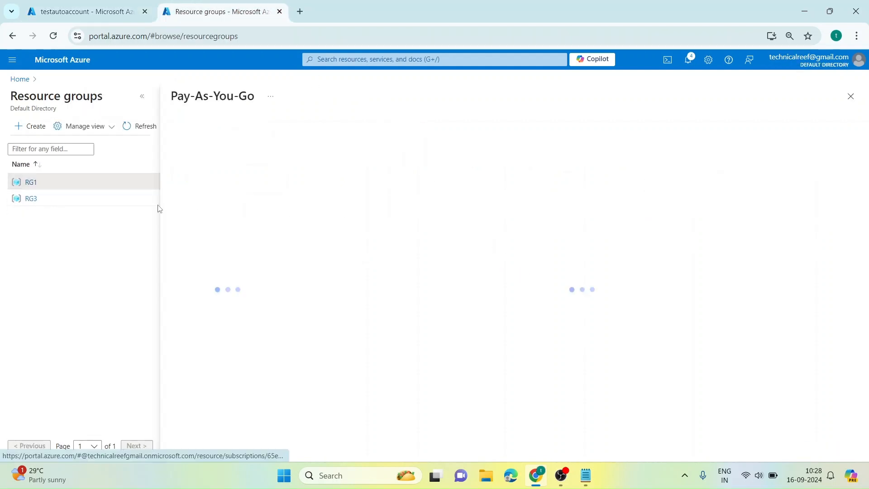
left_click(141, 96)
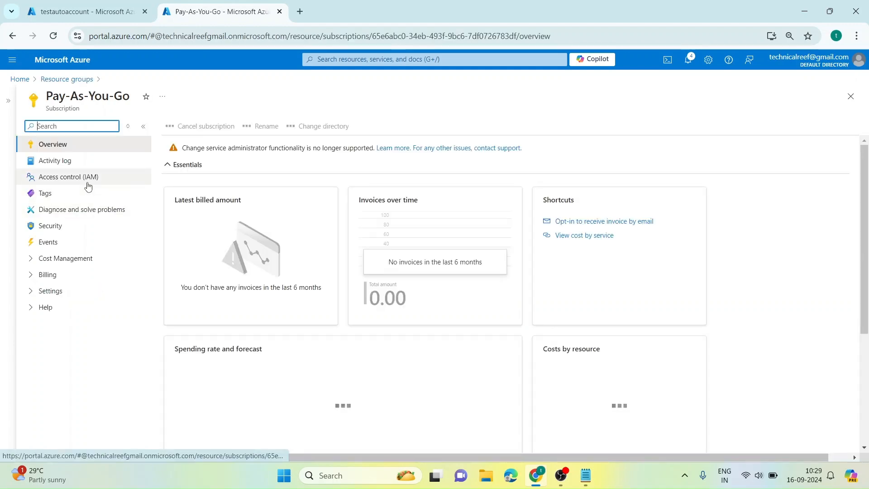
left_click(91, 177)
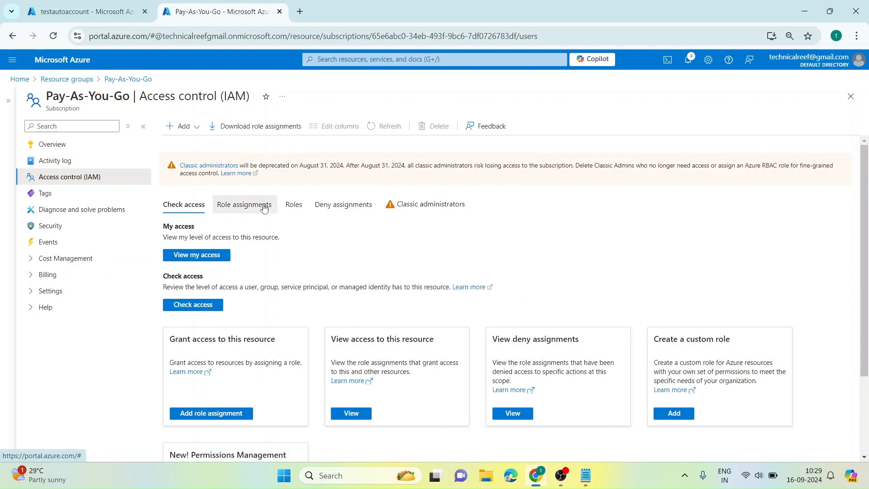
left_click(264, 209)
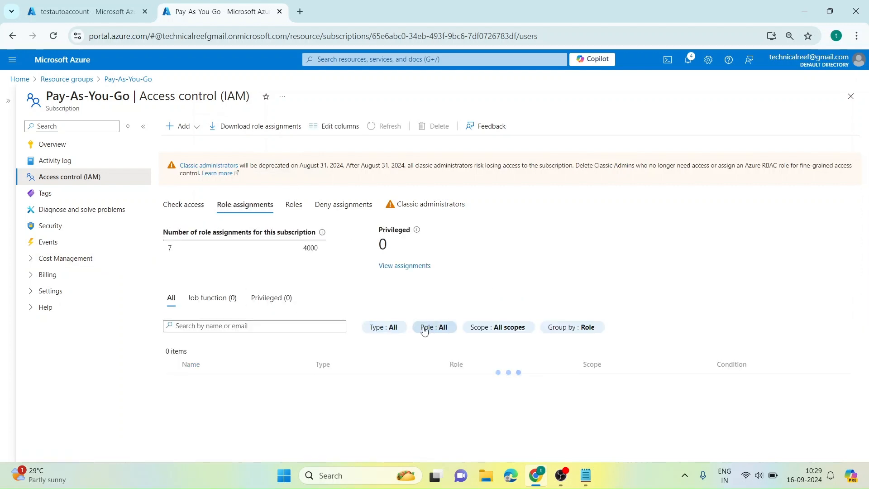
scroll(417, 374, "down", 4)
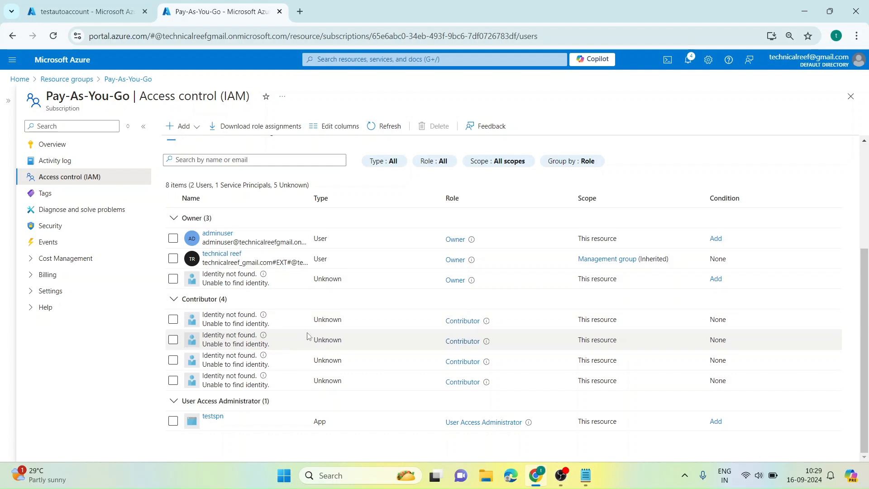
Step: Add userassgmanagedidentity to testautoaccount as a user assigned identity and refresh the identity list
left_click(86, 12)
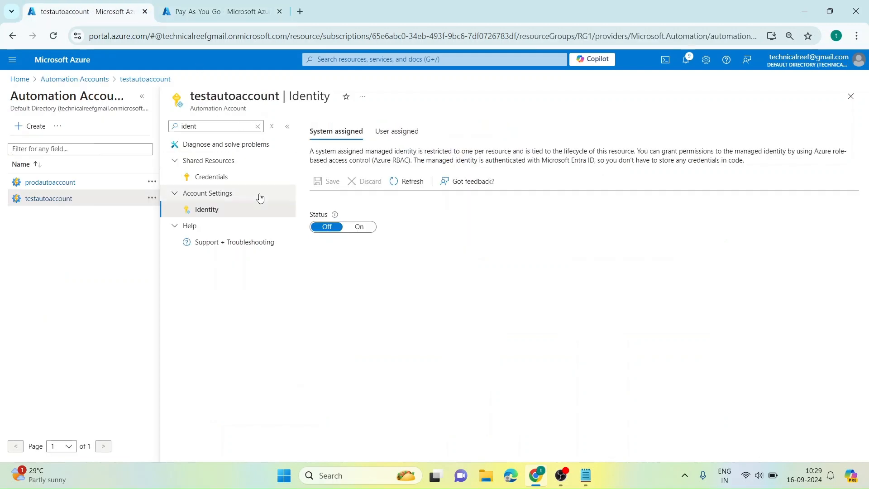
left_click(401, 136)
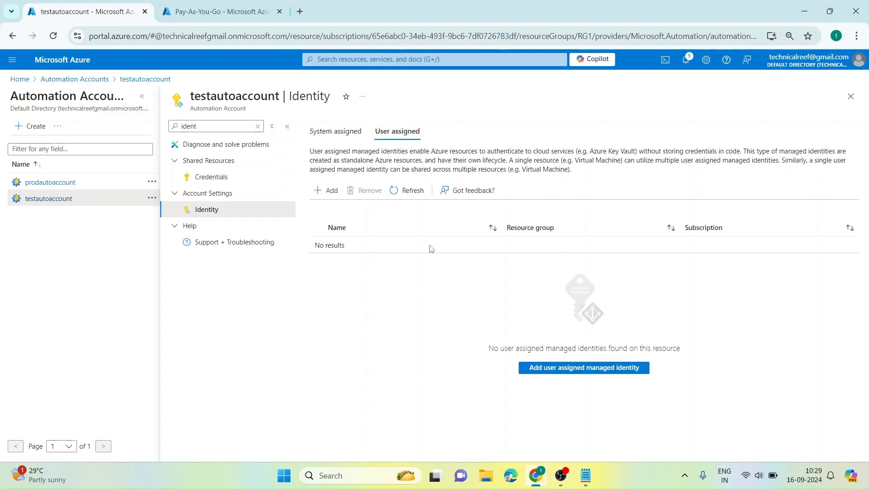
left_click(329, 191)
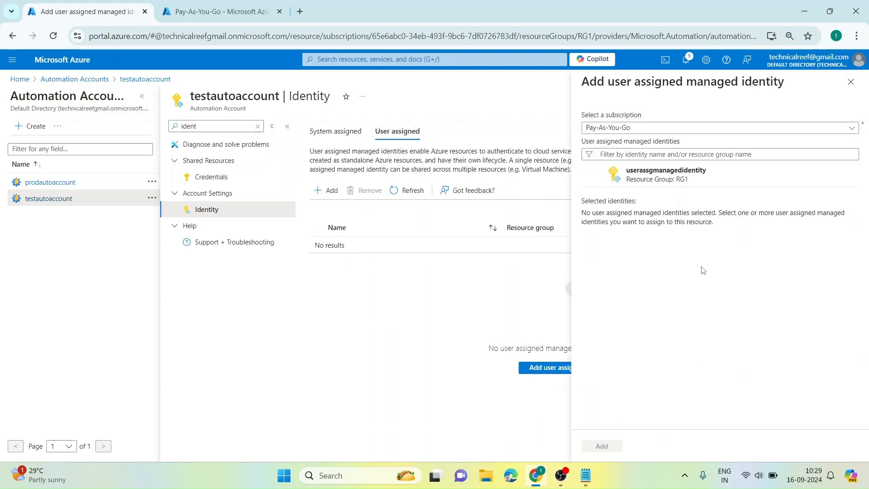
left_click(685, 175)
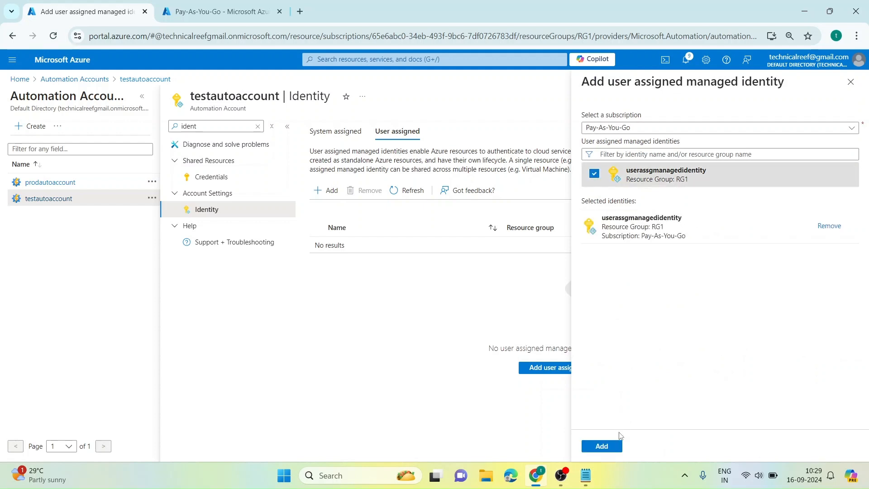
left_click(607, 447)
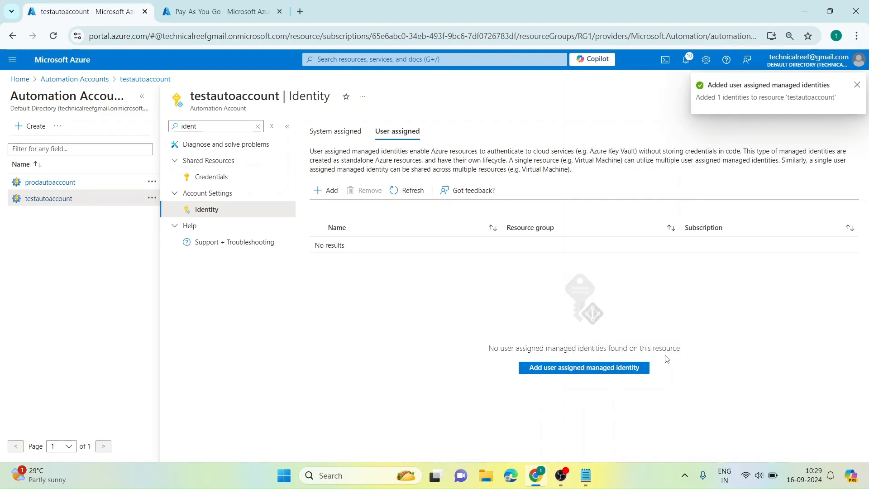
left_click(408, 190)
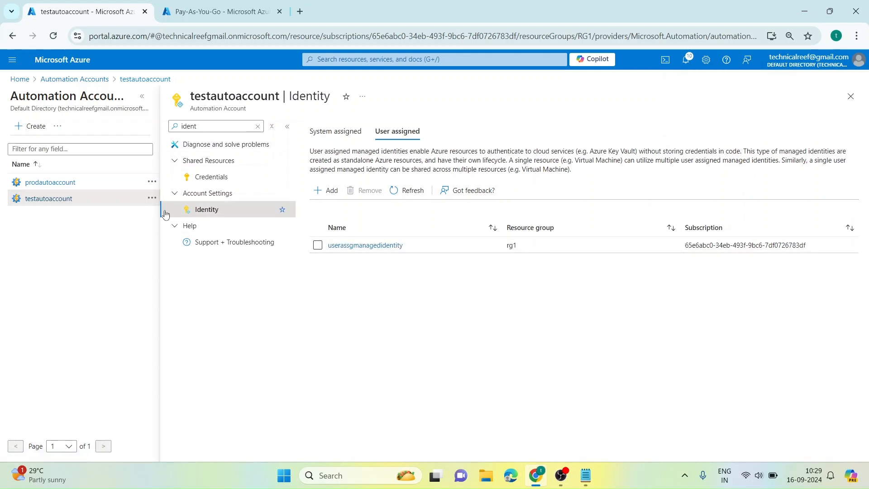
Step: Find and open testautoaccount's Runbooks page and collapse the Automation Accounts list
left_click(259, 128)
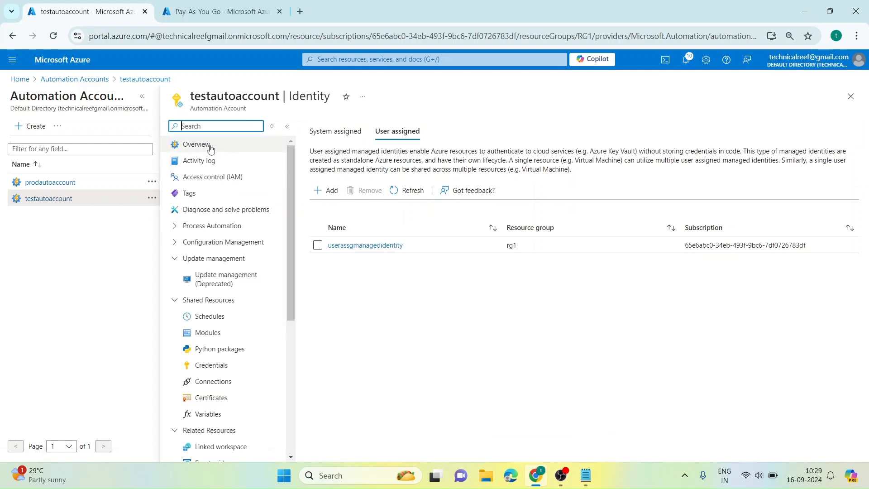
type("rub")
key("BackSpace")
left_click(185, 164)
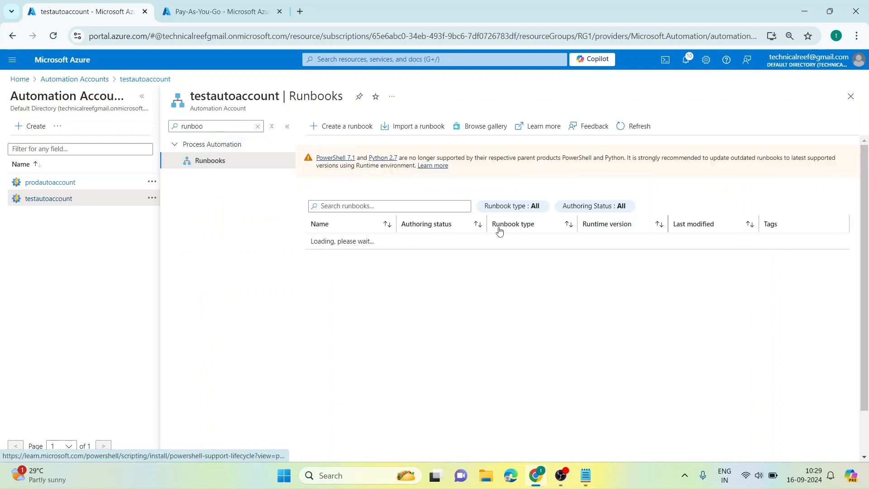
left_click(142, 96)
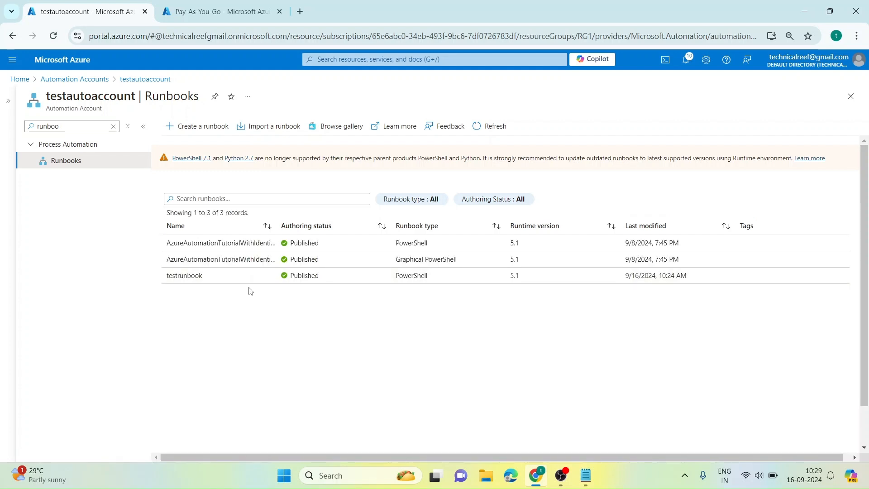
Step: Open testrunbook in the portal's PowerShell editor and delete all of its existing code
left_click(221, 280)
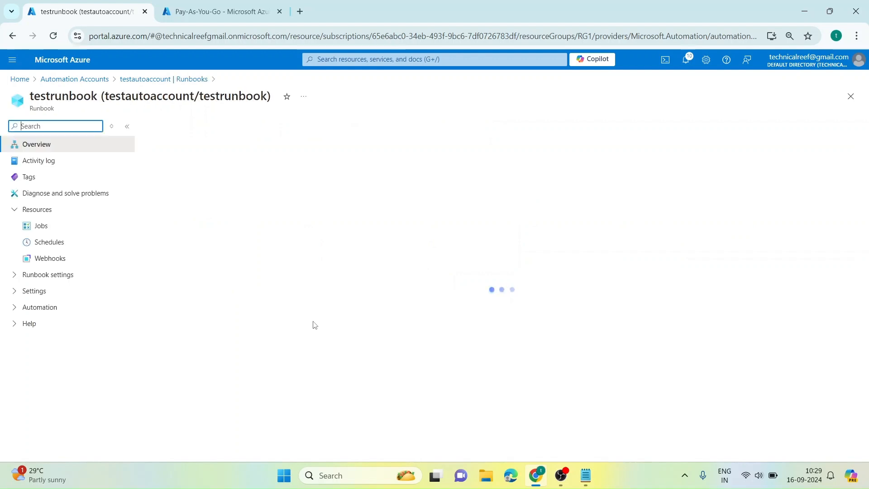
left_click(233, 126)
left_click(237, 161)
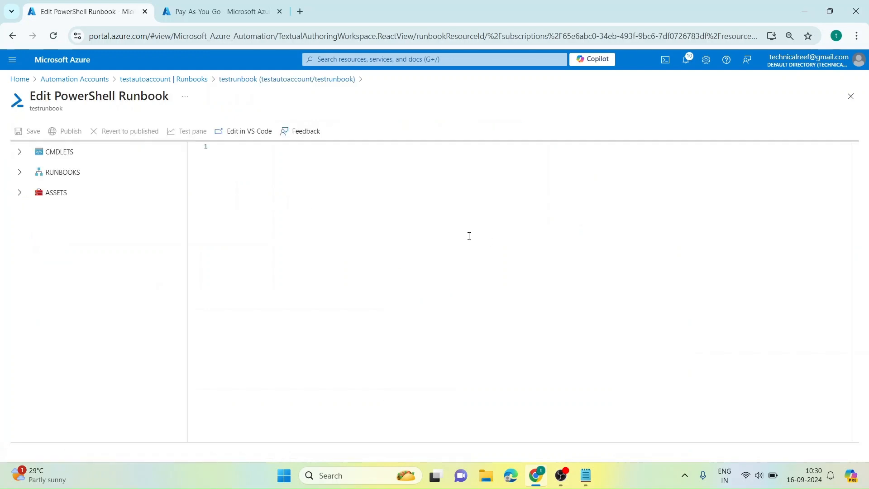
type("Connect-AzAccount -Identity Set-AzContext -Subscription \"Pay-As-You-Go\" New-AzResourceGroup -Name \"RG3\" -Location \"EastUS\"")
key("ctrl+a")
key("Delete")
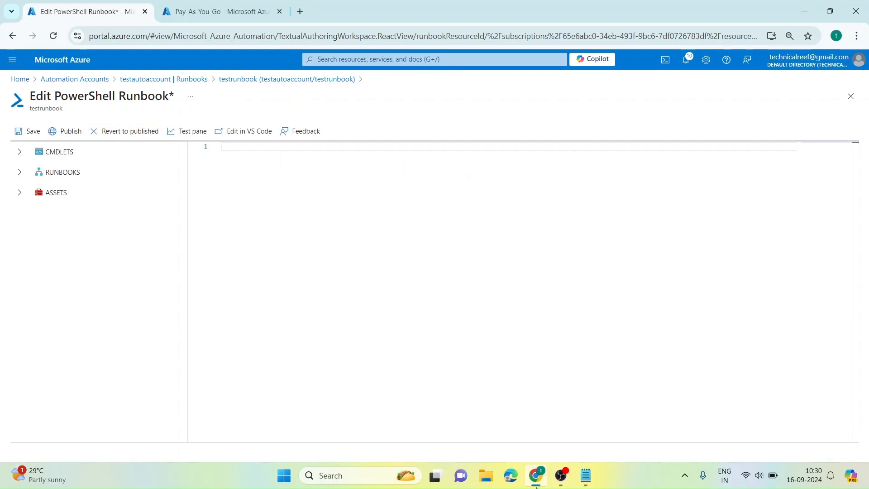
Step: Copy the selected User Assigned Managed Identity script creating RG5 in EastUS from Notepad and paste it into testrunbook's code editor
left_click(586, 475)
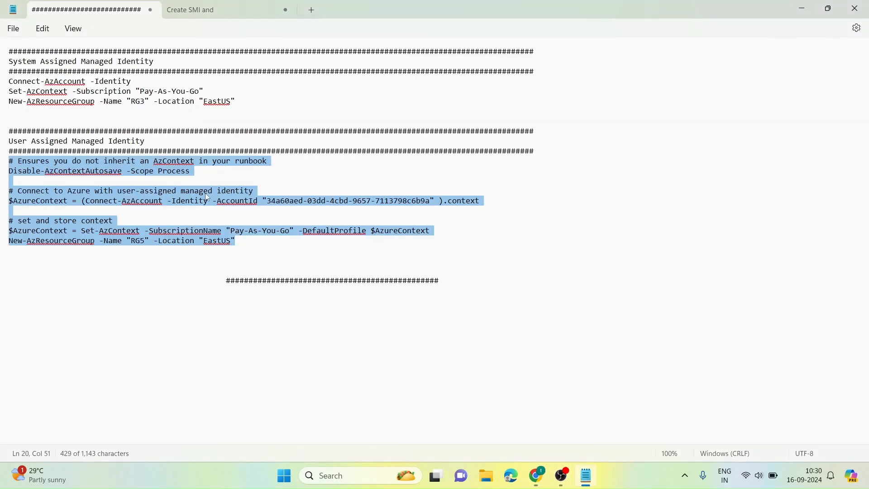
right_click(207, 198)
left_click(225, 56)
left_click(586, 475)
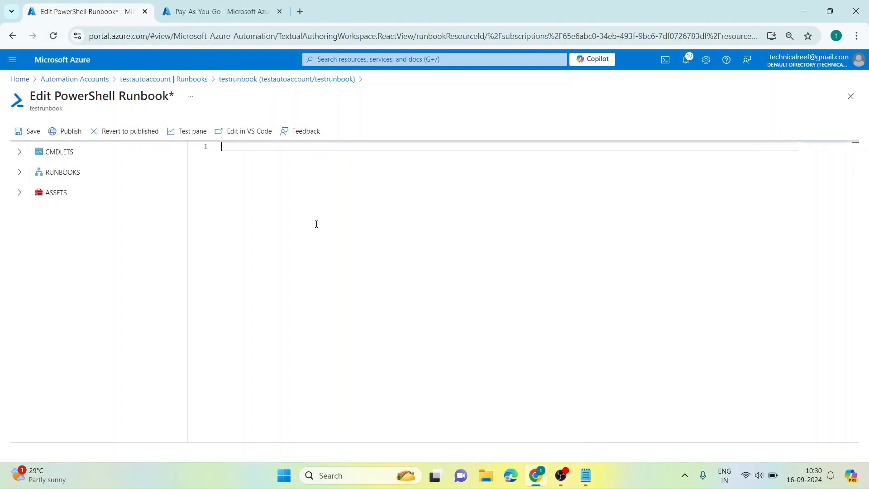
key("ctrl+v")
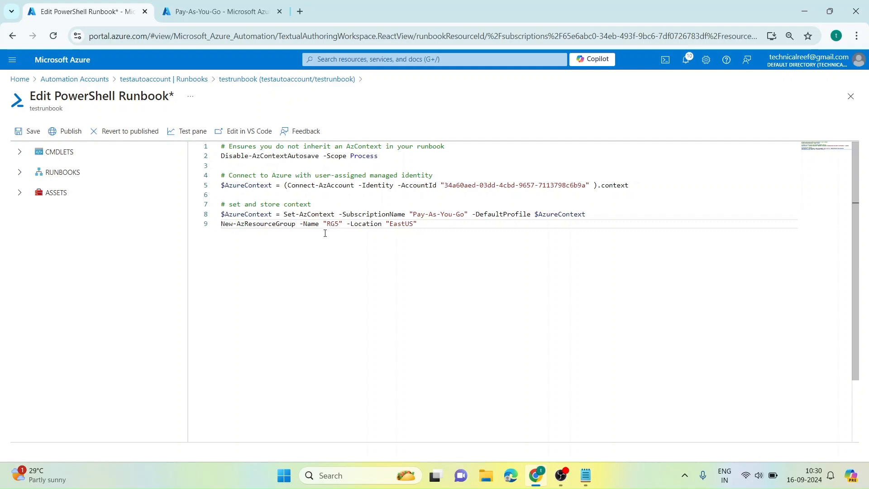
Step: Save testrunbook's new script and publish the runbook, confirming the publication
left_click(27, 132)
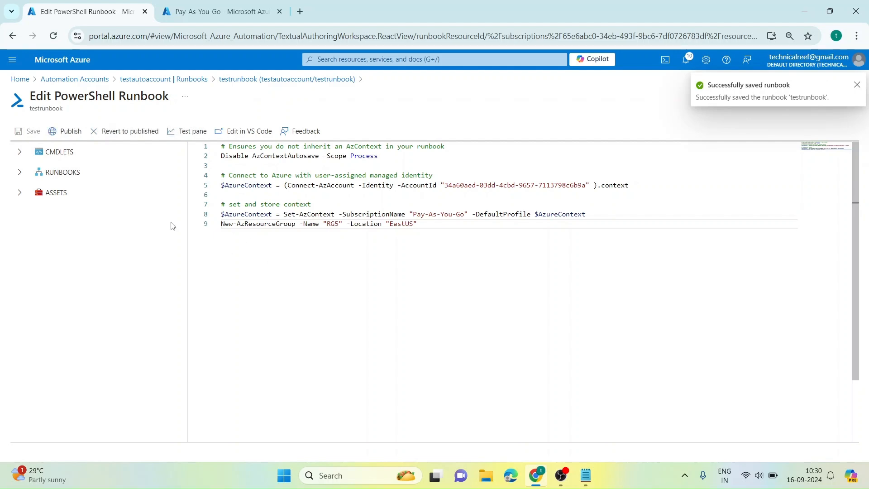
left_click(59, 132)
left_click(435, 322)
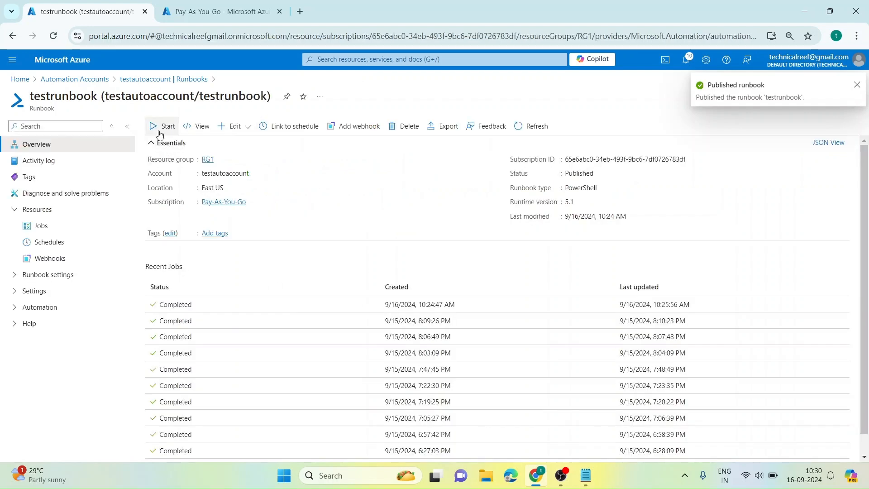
left_click(154, 128)
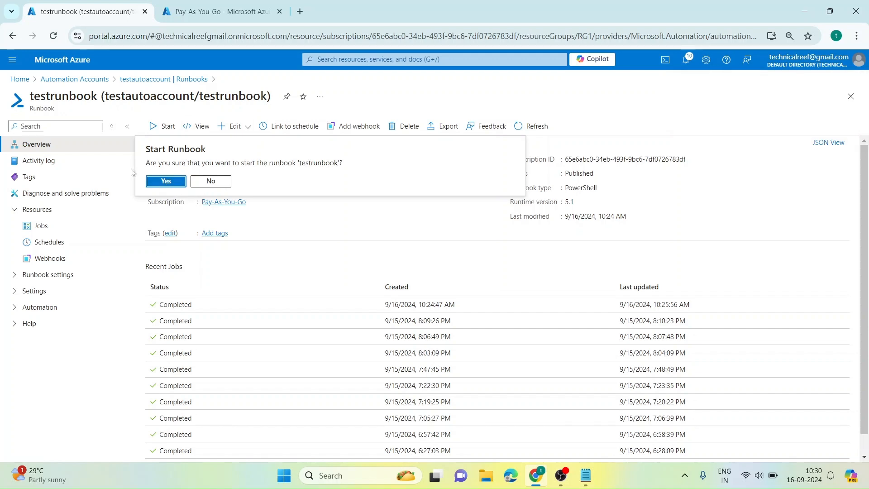
left_click(50, 402)
Step: In the Pay-As-You-Go browser tab, refresh the role assignments and begin a new one with the privileged administrator role Contributor
left_click(208, 9)
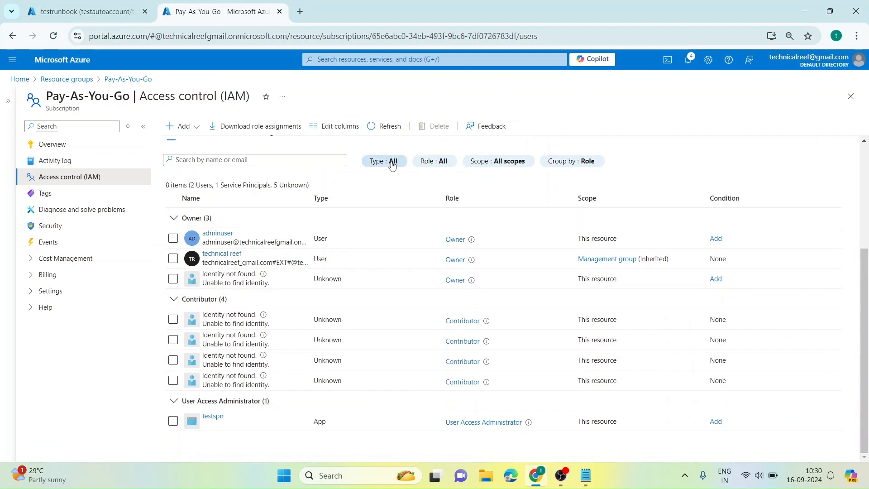
left_click(384, 127)
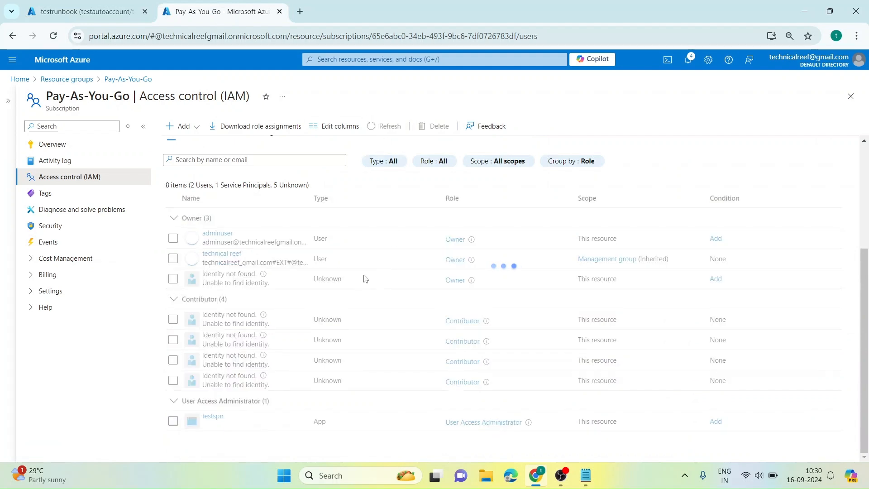
left_click(189, 127)
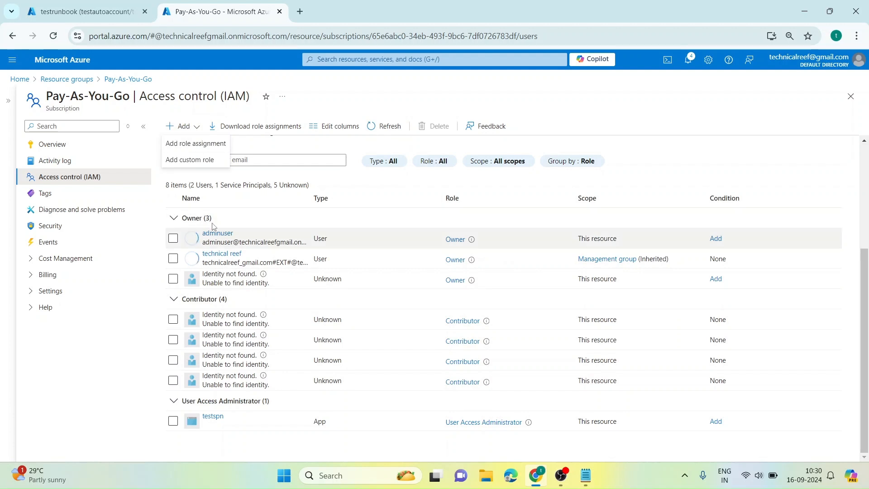
left_click(210, 145)
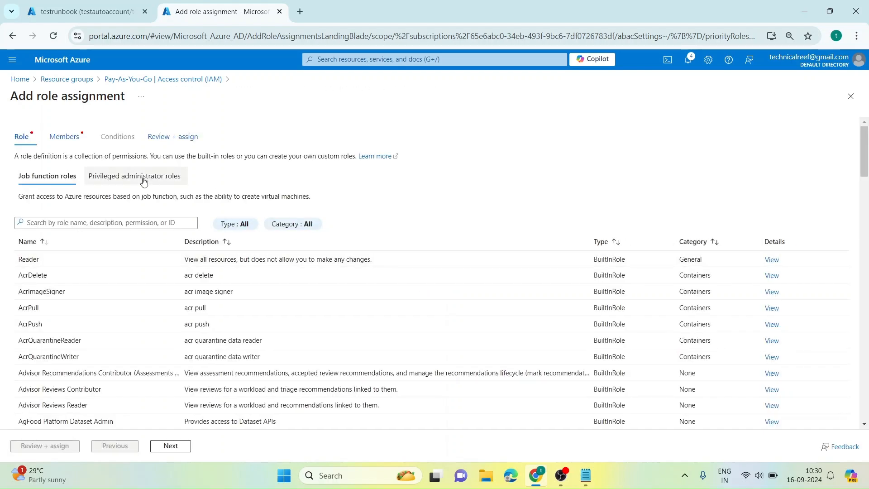
left_click(181, 176)
left_click(67, 297)
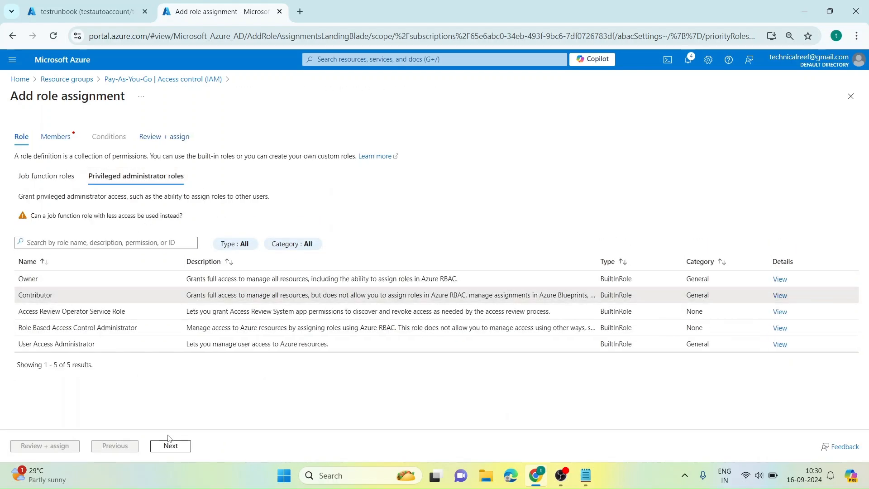
left_click(171, 445)
Step: Assign the role to the user-assigned managed identity userassgmanagedidentity and complete the review and assignment
left_click(134, 202)
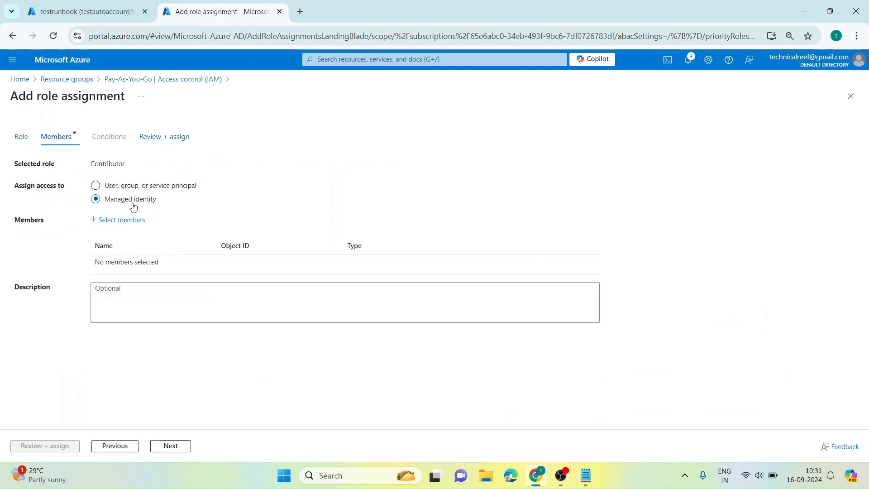
left_click(121, 219)
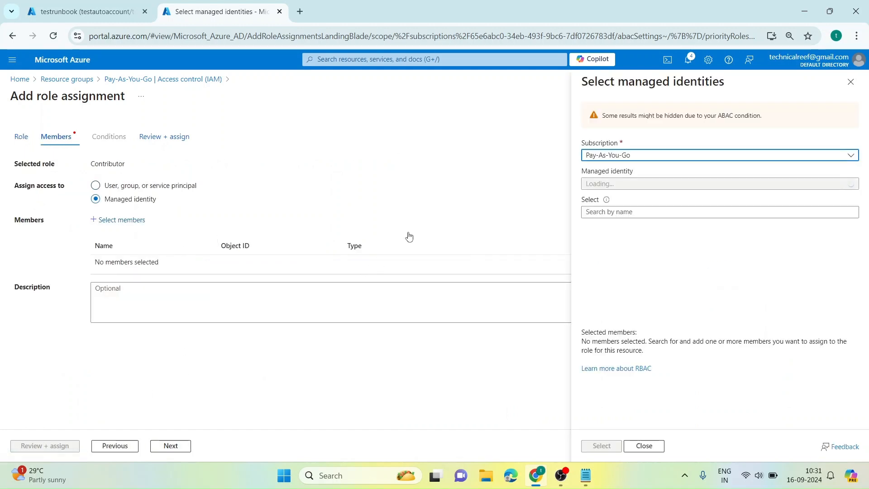
left_click(626, 190)
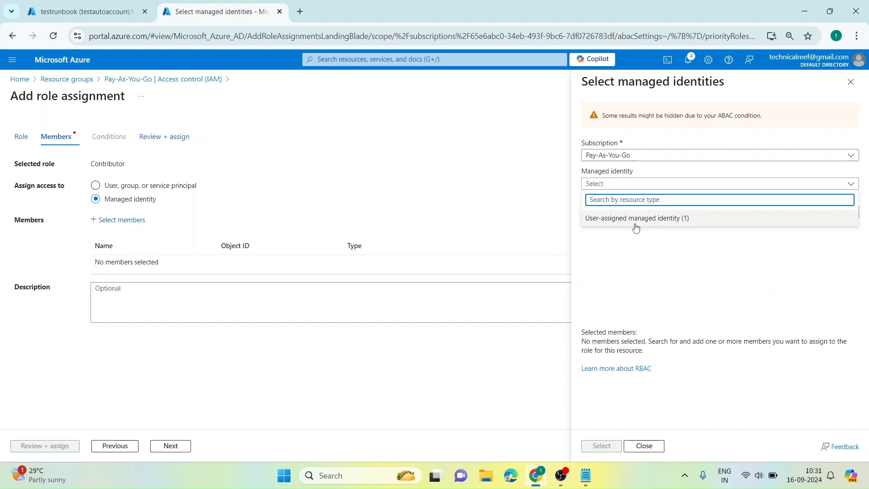
left_click(637, 220)
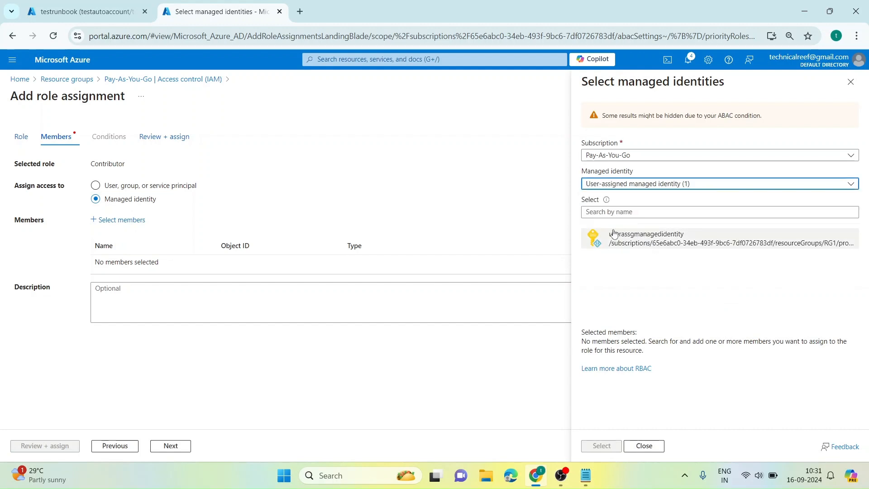
left_click(662, 239)
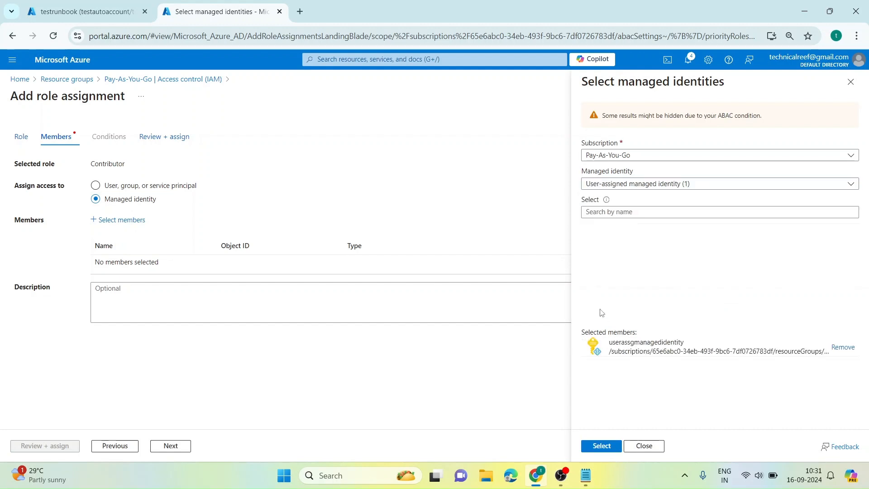
left_click(601, 446)
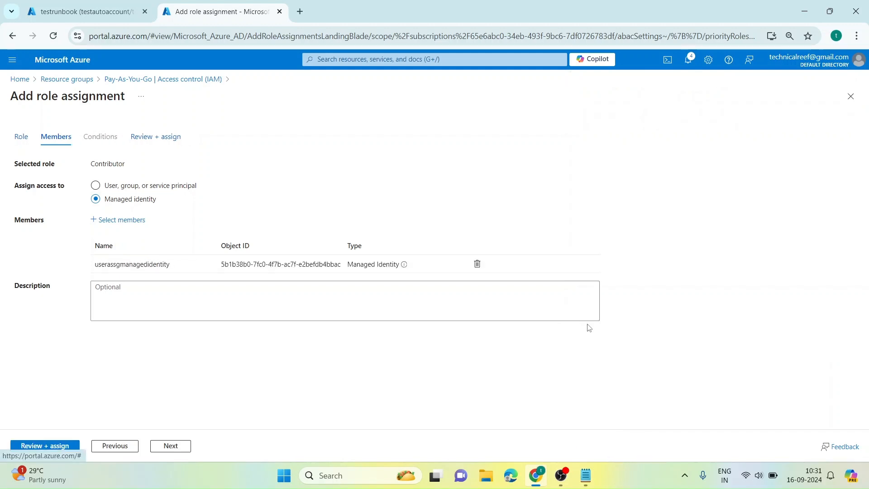
left_click(65, 445)
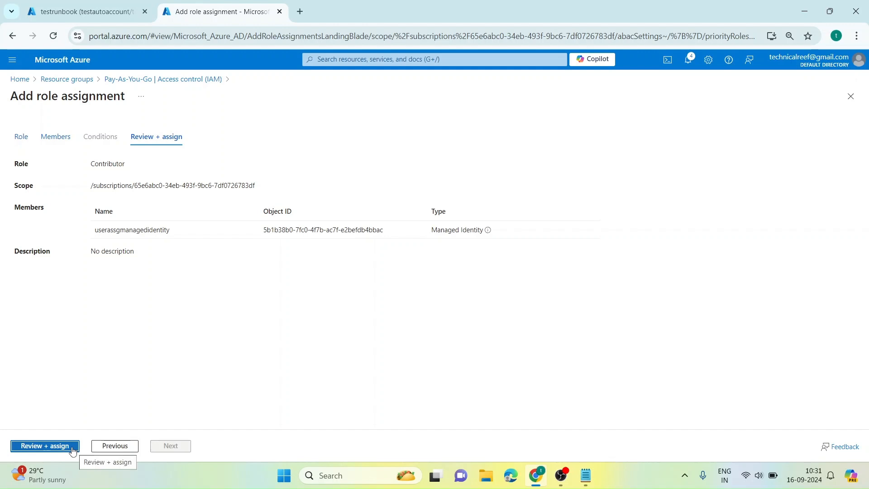
left_click(73, 450)
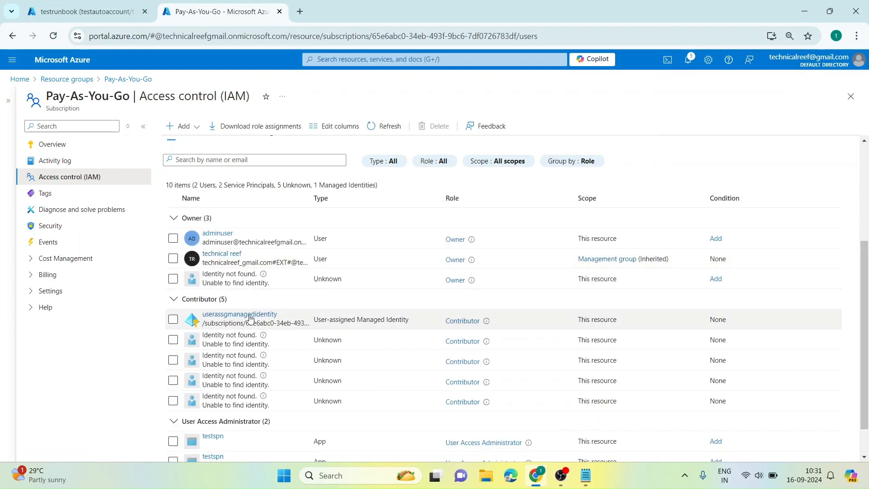
Step: Return to testrunbook's browser tab, start the runbook, and confirm the run
left_click(114, 11)
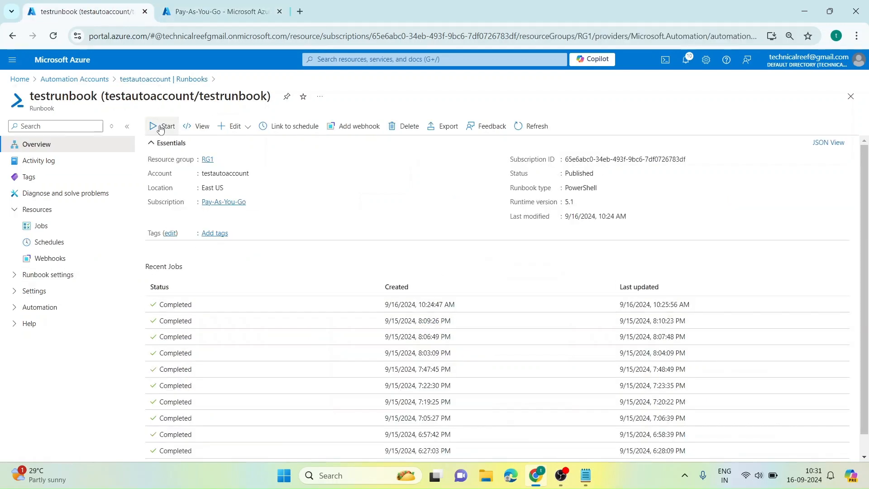
left_click(164, 126)
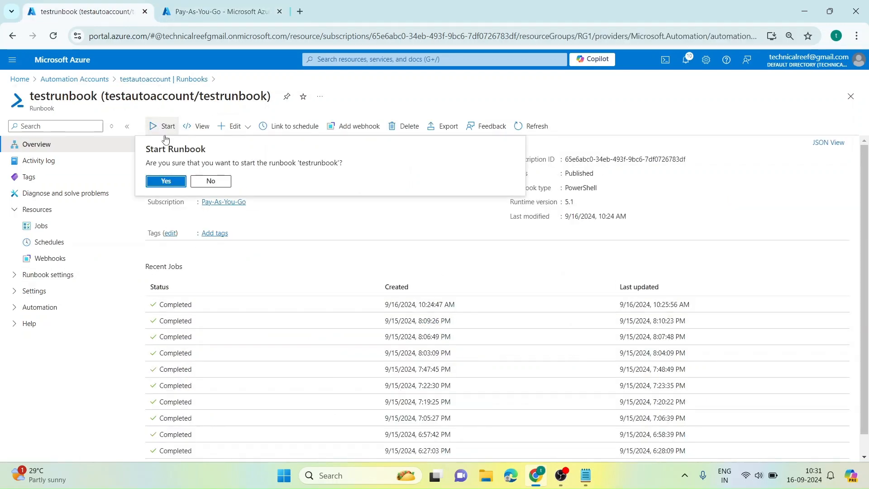
left_click(166, 182)
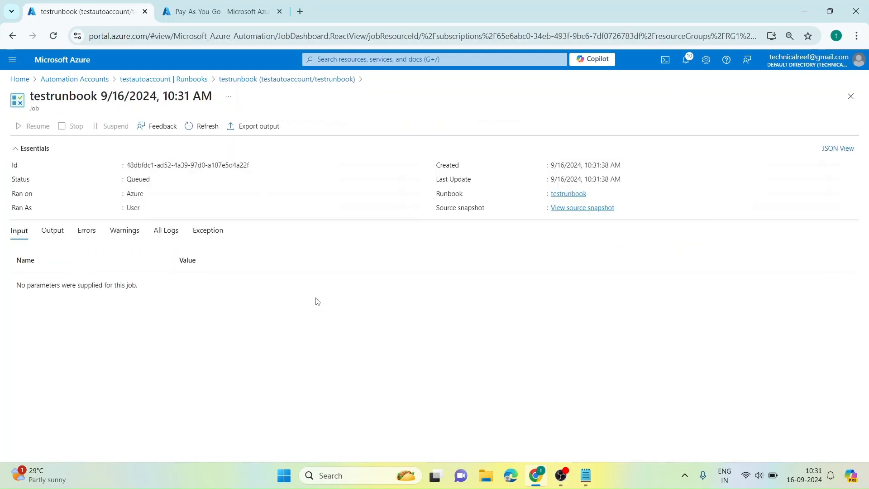
Step: Open prodautoaccount from the Automation Accounts list, find its Identity page, and show the user assigned identities
left_click(88, 84)
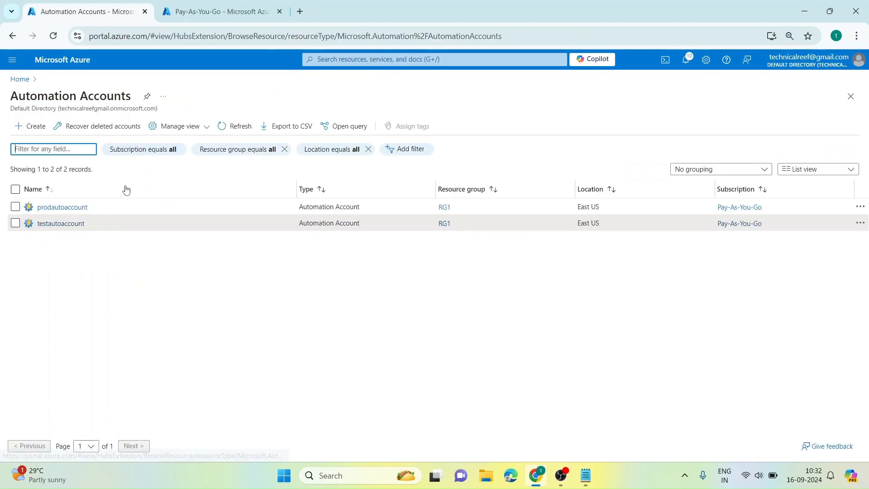
left_click(62, 207)
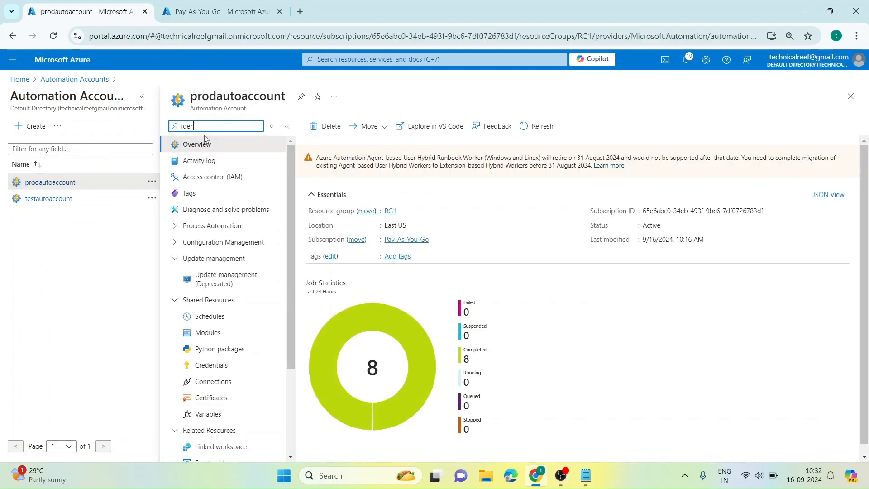
left_click(231, 212)
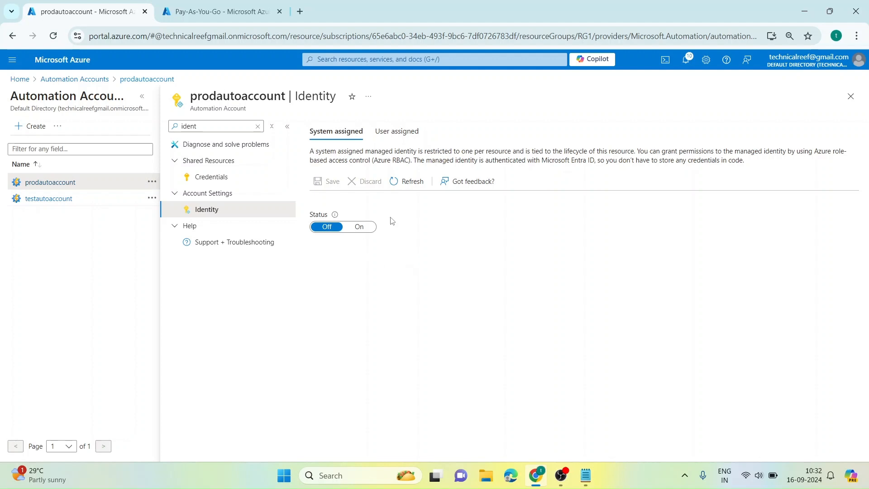
left_click(396, 131)
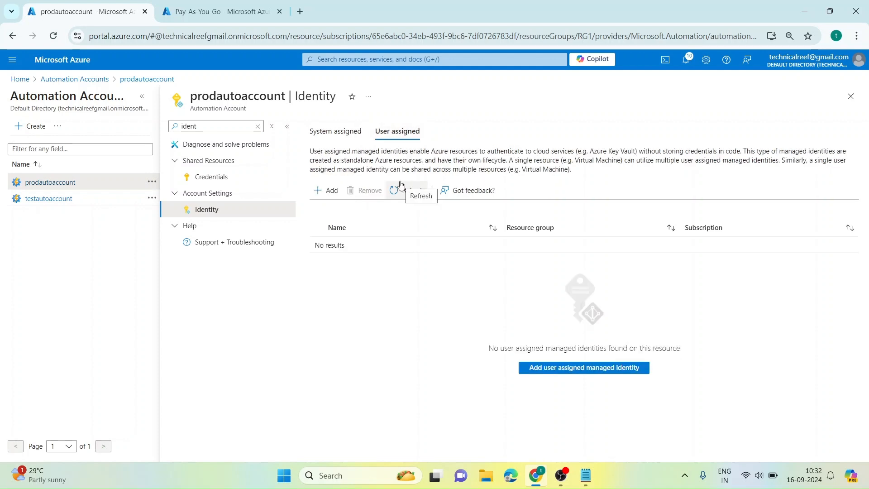
Step: Add userassgmanagedidentity to prodautoaccount as a user assigned managed identity and refresh the list
left_click(331, 198)
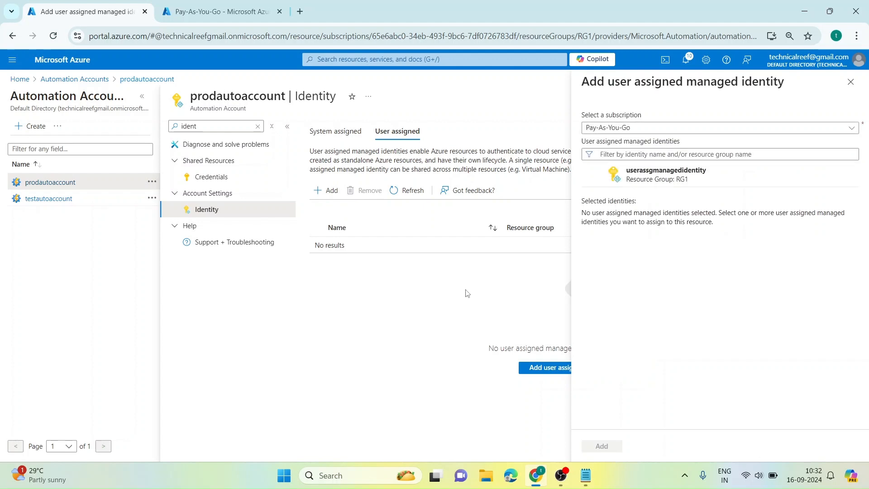
left_click(596, 174)
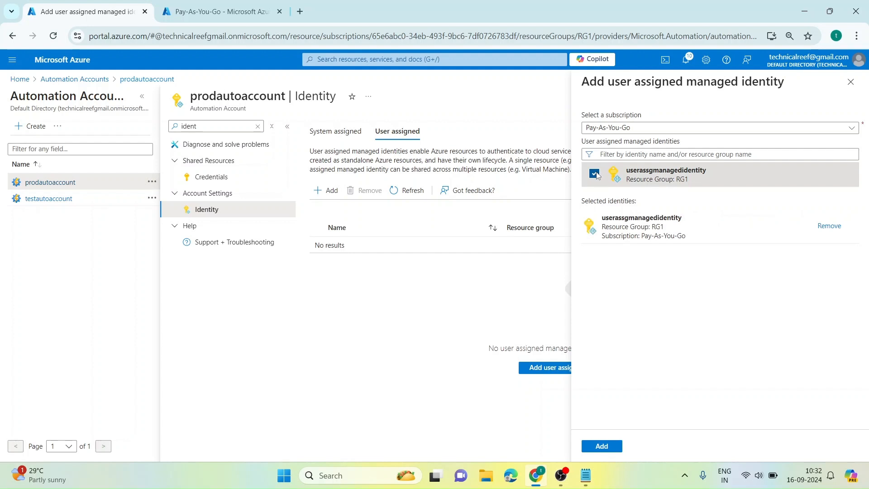
left_click(606, 447)
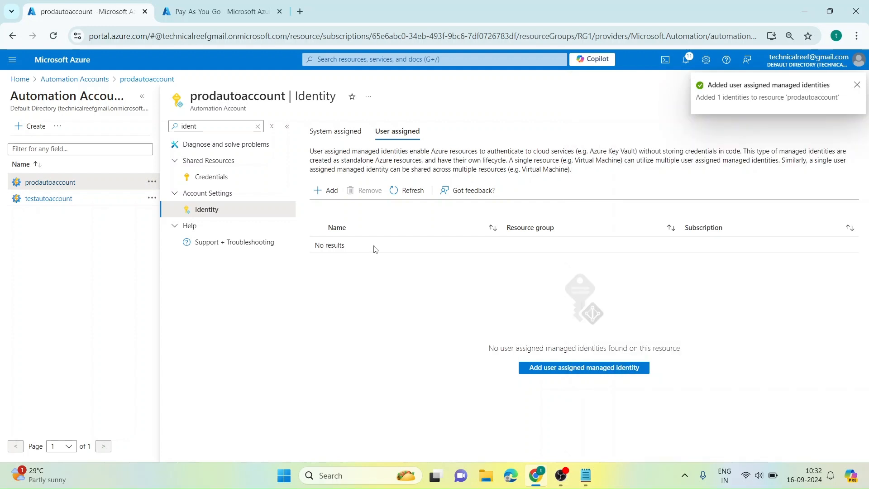
left_click(404, 190)
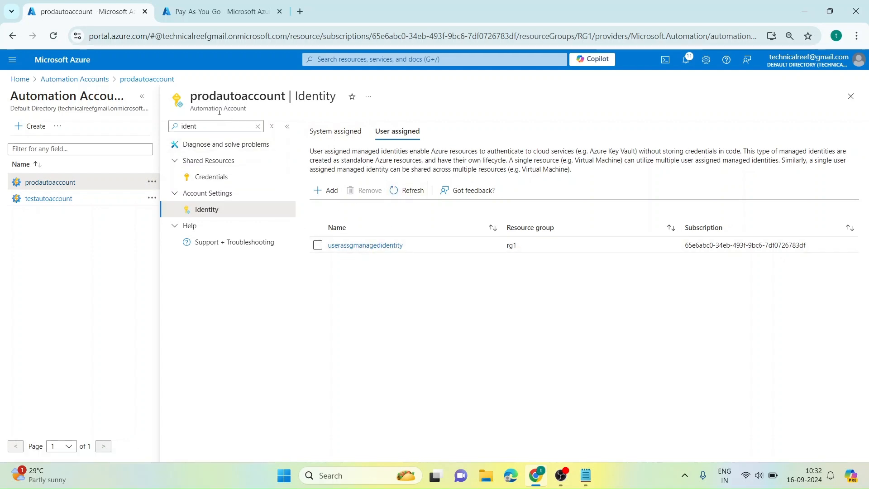
Step: Review userassgmanagedidentity's role assignment on the Pay-As-You-Go subscription in the other browser tab, and return to prodautoaccount's Identity page
left_click(221, 14)
scroll(245, 322, "down", 1)
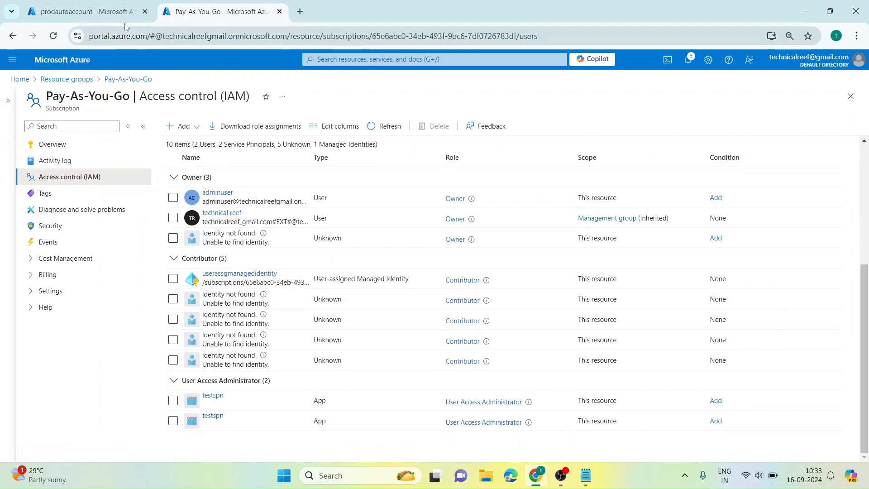
left_click(86, 11)
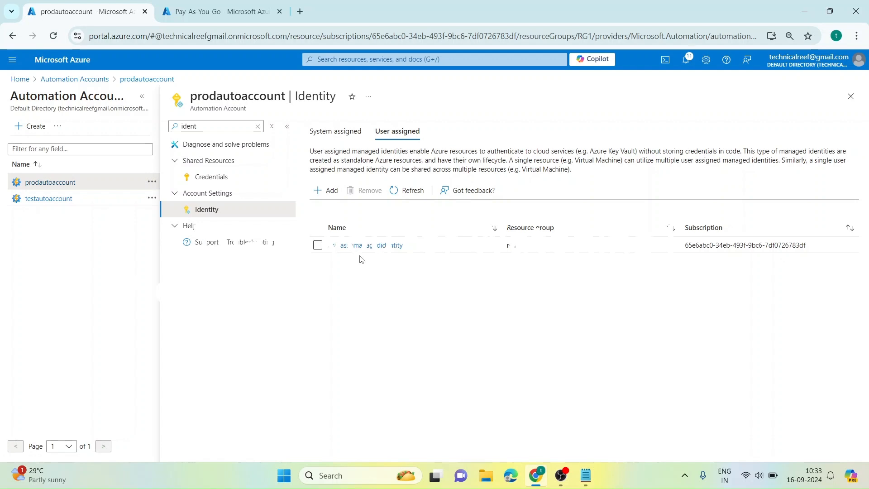
Step: Open testautoaccount's runbooks from the Automation Accounts list and view the jobs of testrunbook
left_click(258, 126)
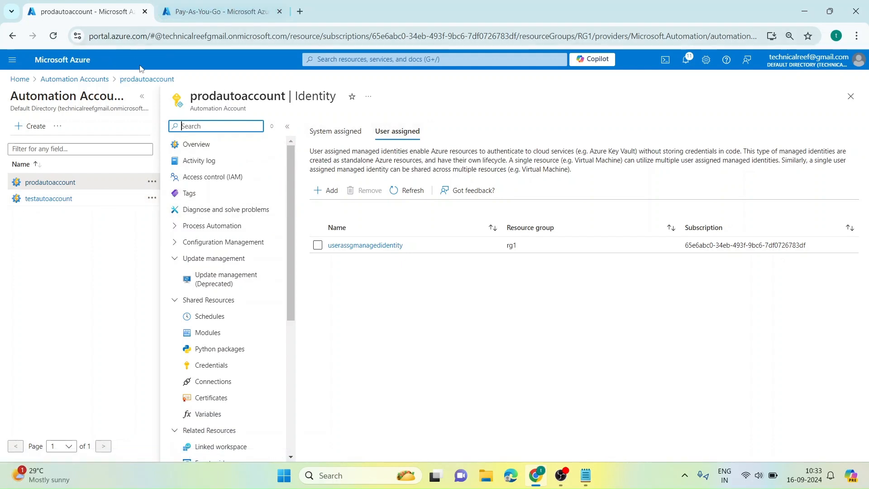
left_click(37, 202)
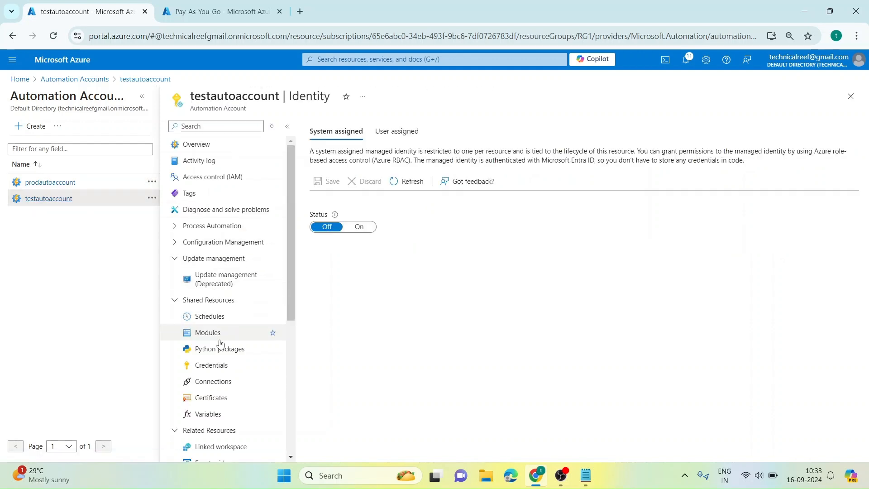
left_click(195, 126)
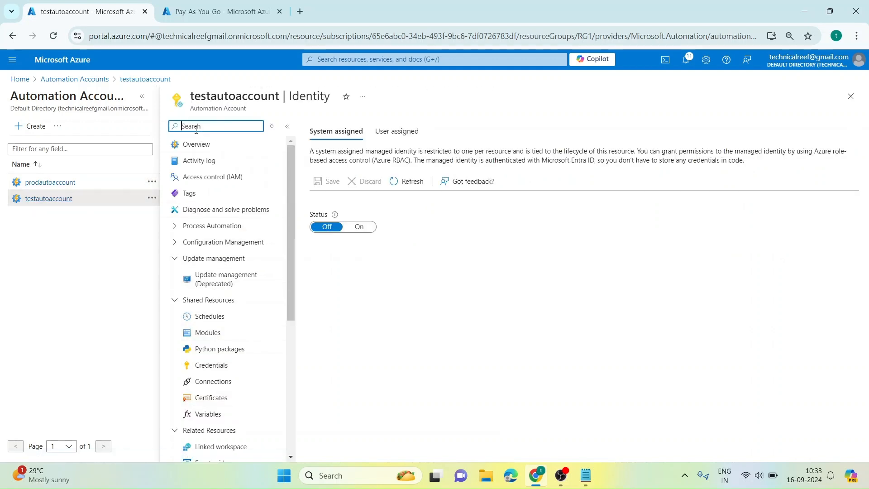
type("runb")
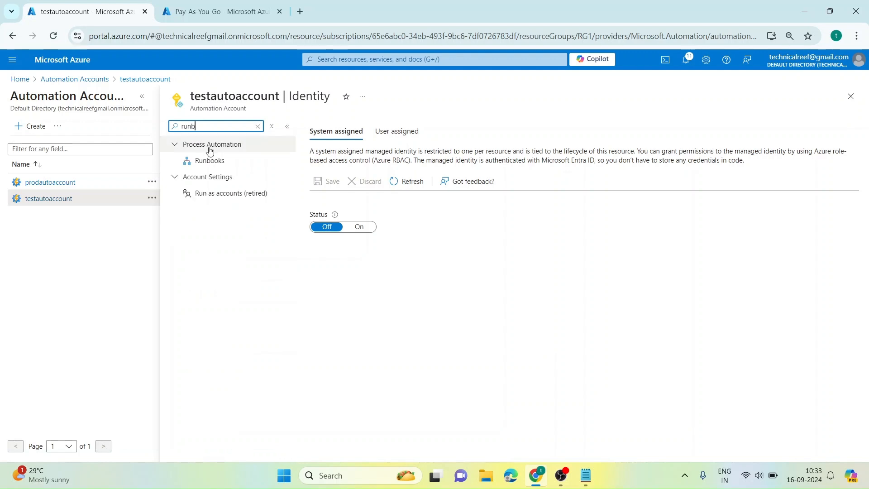
left_click(215, 161)
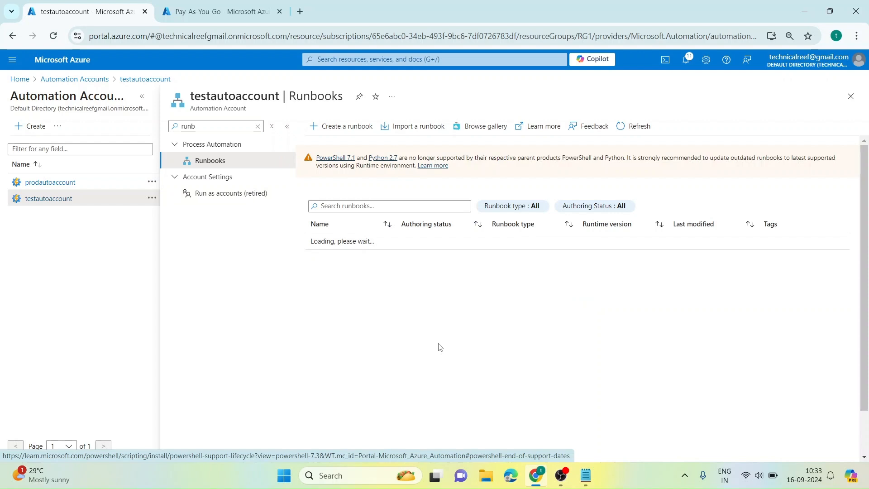
left_click(142, 96)
left_click(233, 287)
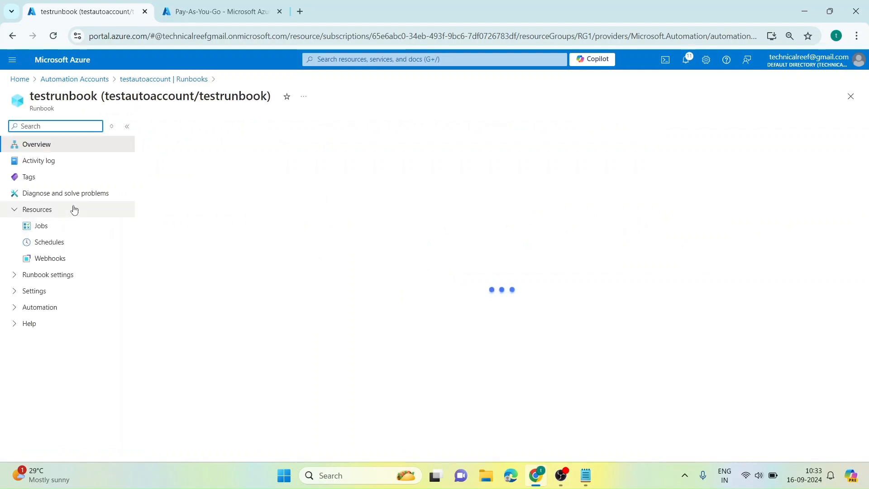
left_click(65, 227)
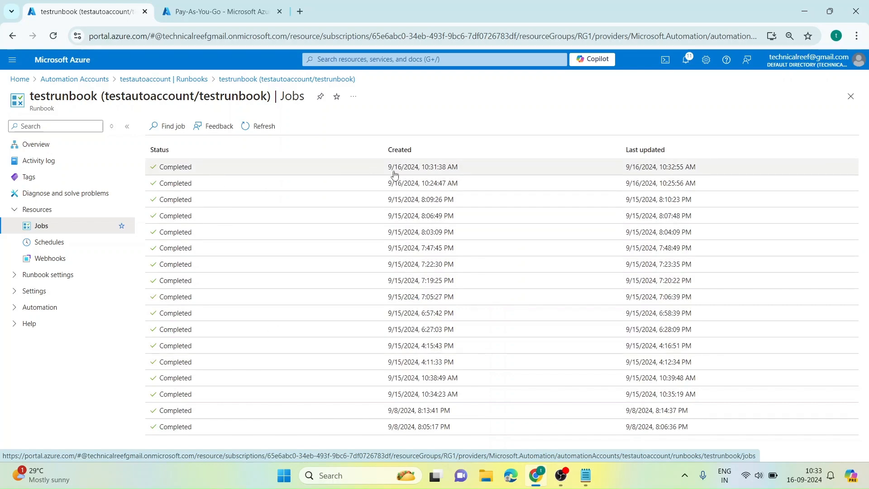
Step: Check the Resource groups list for RG5 in the other browser tab, and return to testrunbook's Jobs page
left_click(204, 17)
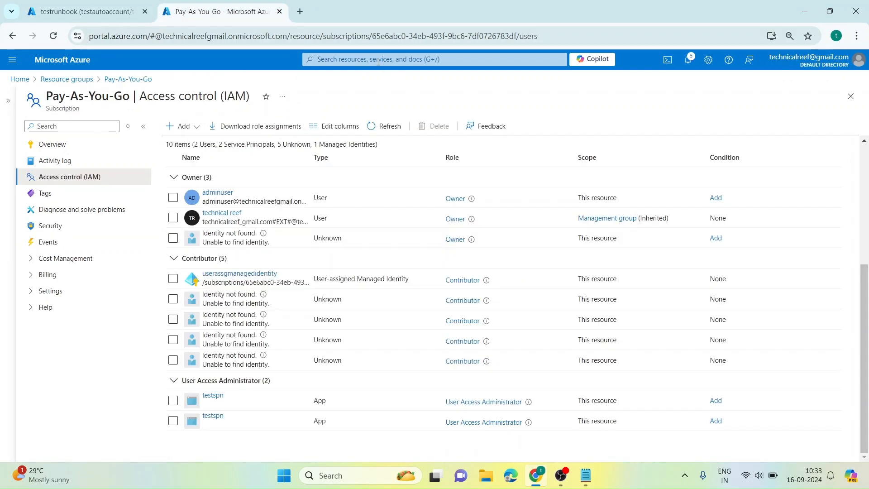
left_click(389, 59)
left_click(348, 220)
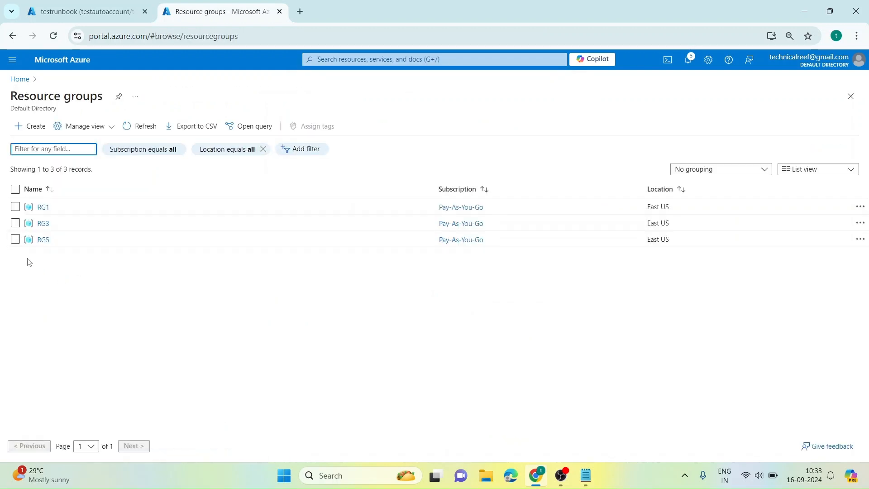
left_click(83, 9)
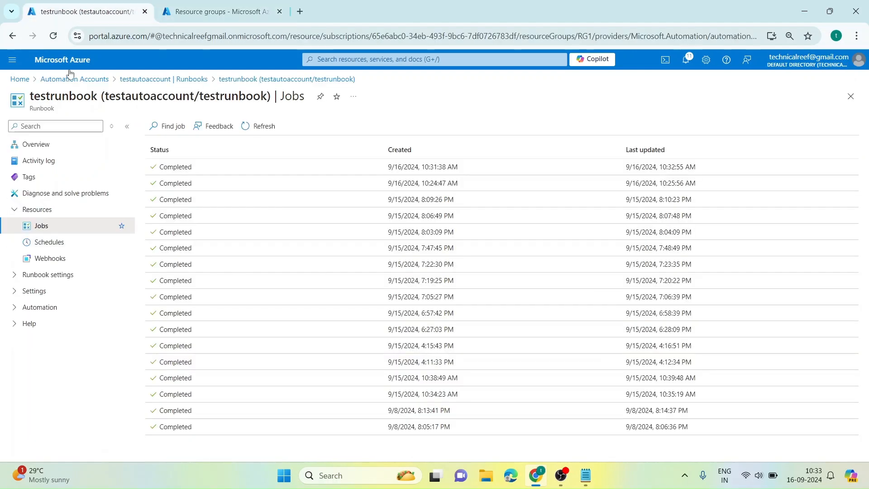
Step: Go back to the Automation Accounts list, open prodautoaccount's runbooks, and open testrunbookprod
left_click(148, 81)
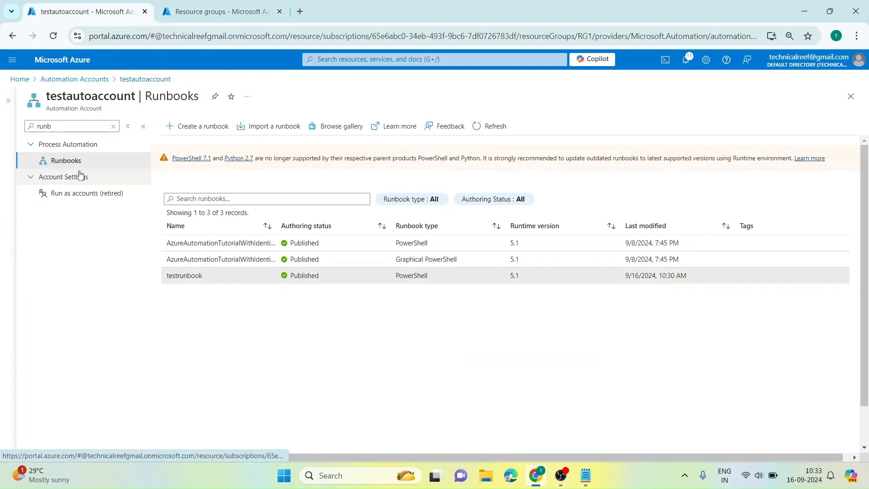
left_click(107, 79)
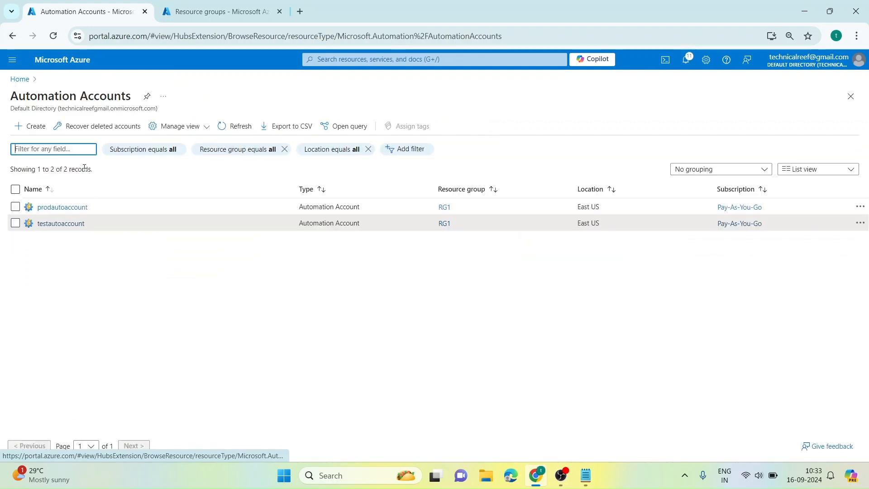
left_click(66, 204)
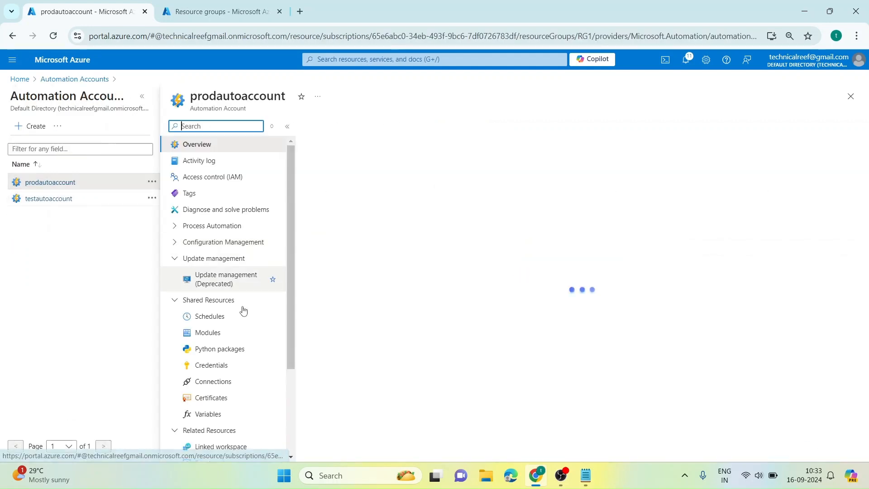
type("r")
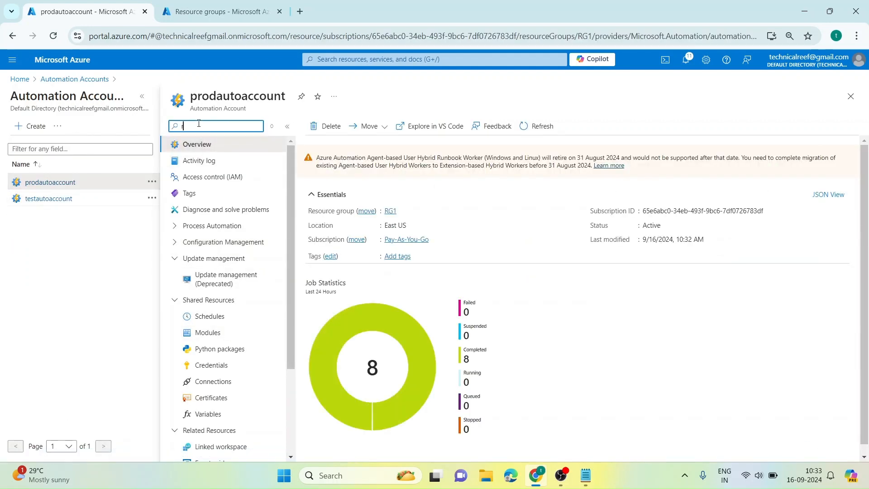
type("unbo")
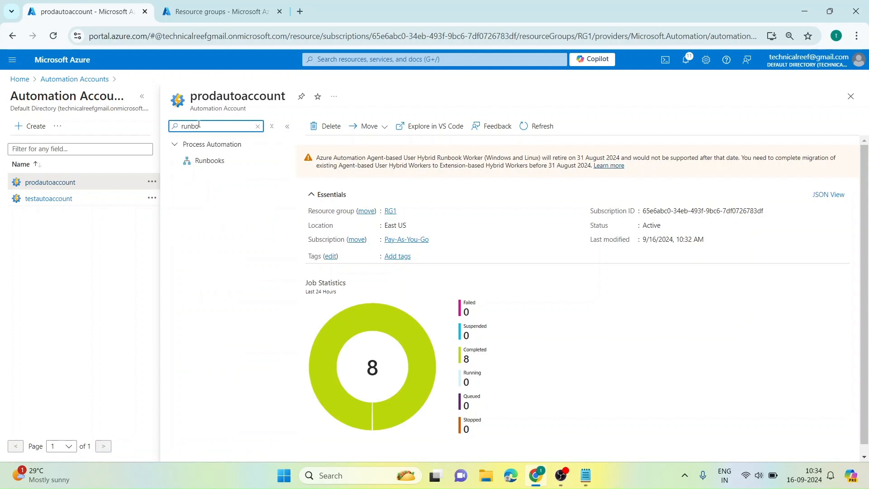
left_click(210, 161)
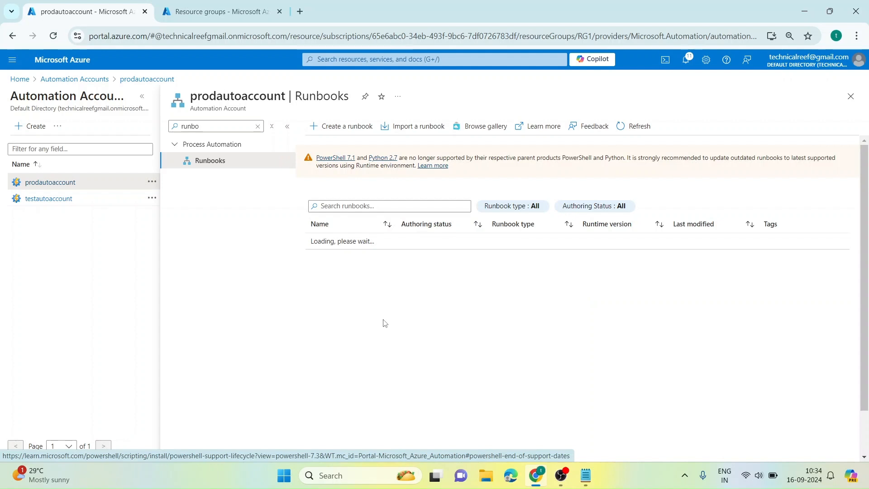
left_click(357, 283)
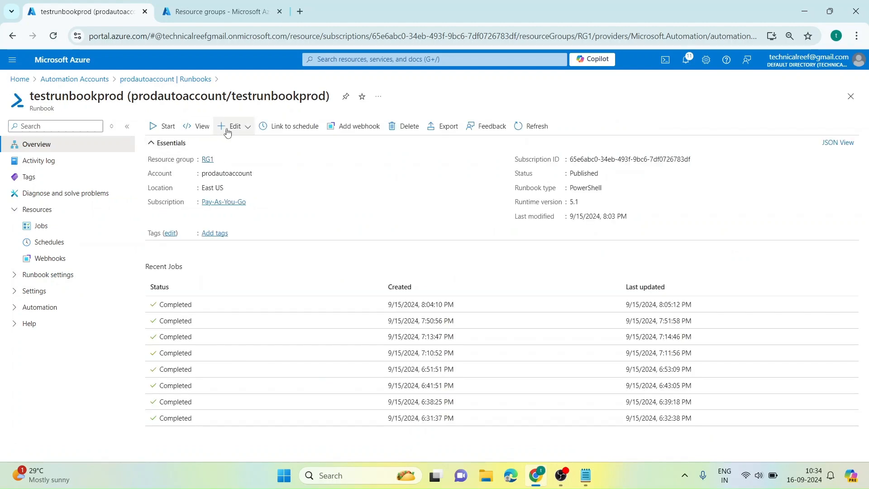
Step: Edit testrunbookprod in the portal and fill it with the User Assigned Managed Identity script copied from Notepad
left_click(233, 127)
left_click(248, 160)
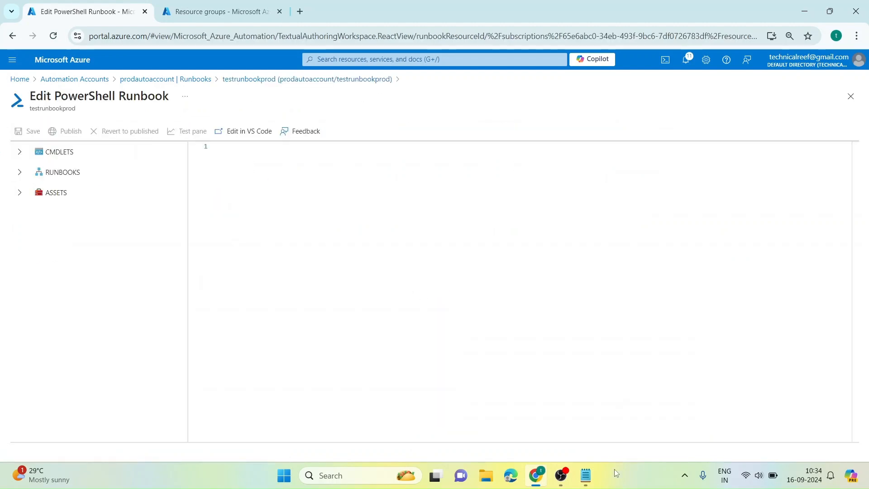
left_click(586, 475)
right_click(211, 231)
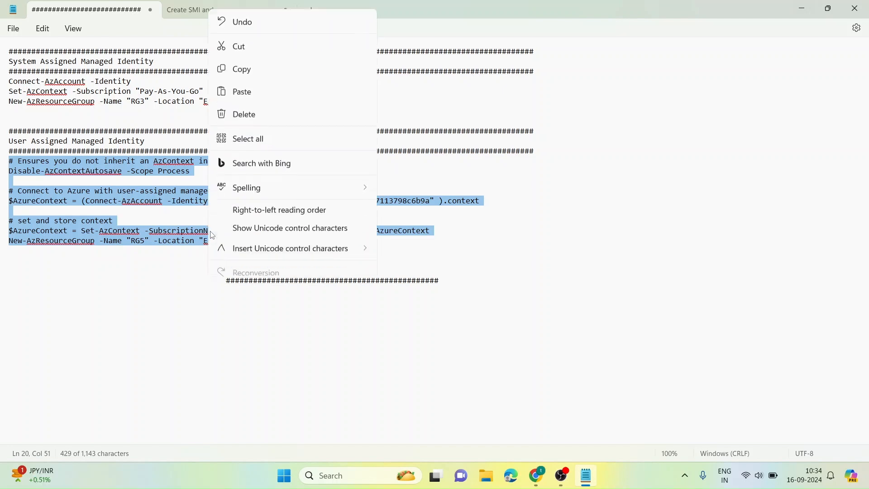
left_click(243, 68)
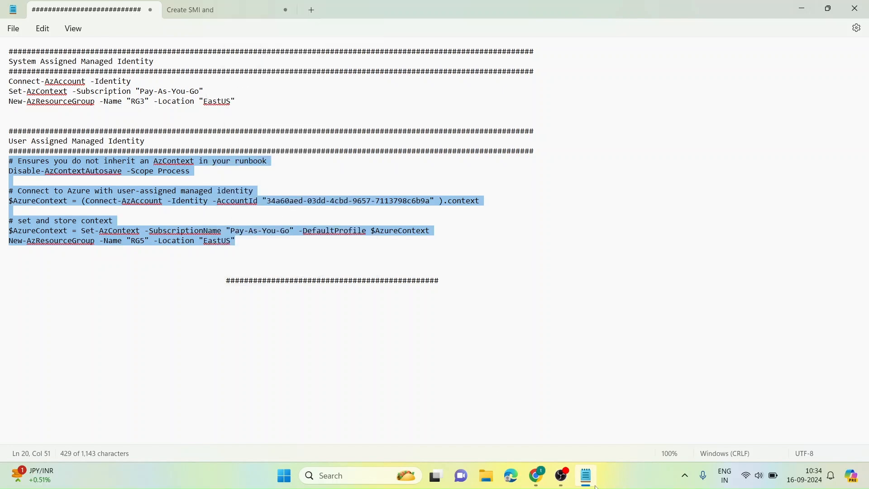
left_click(536, 475)
left_click(327, 219)
key("ctrl+v")
key("ctrl+v")
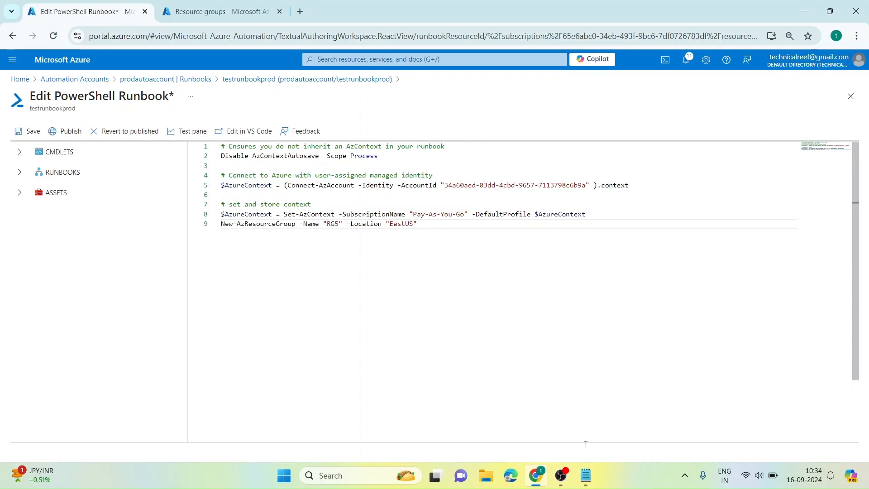
Step: Change the resource group name in the script's New-AzResourceGroup line to RG8
left_click(587, 475)
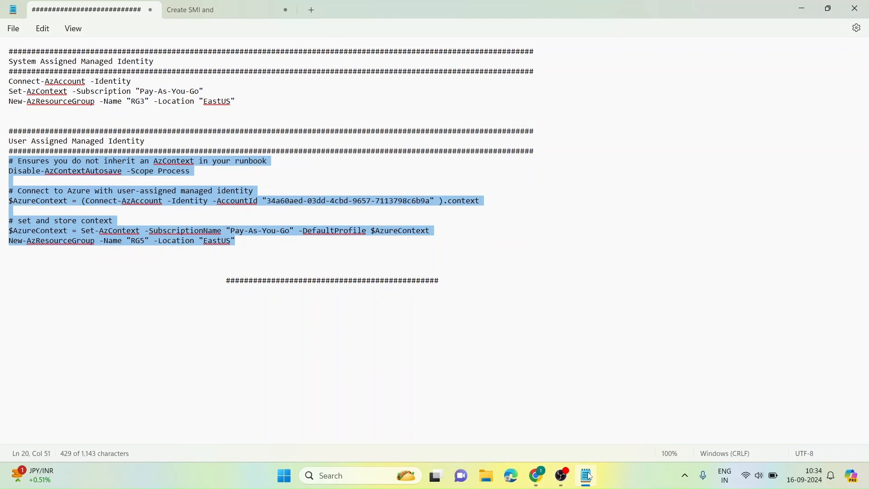
left_click(587, 475)
left_click(338, 225)
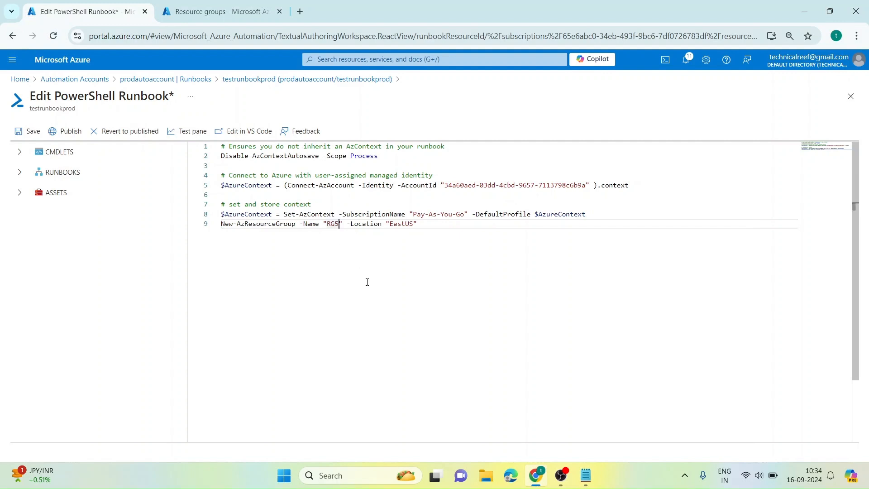
key("BackSpace")
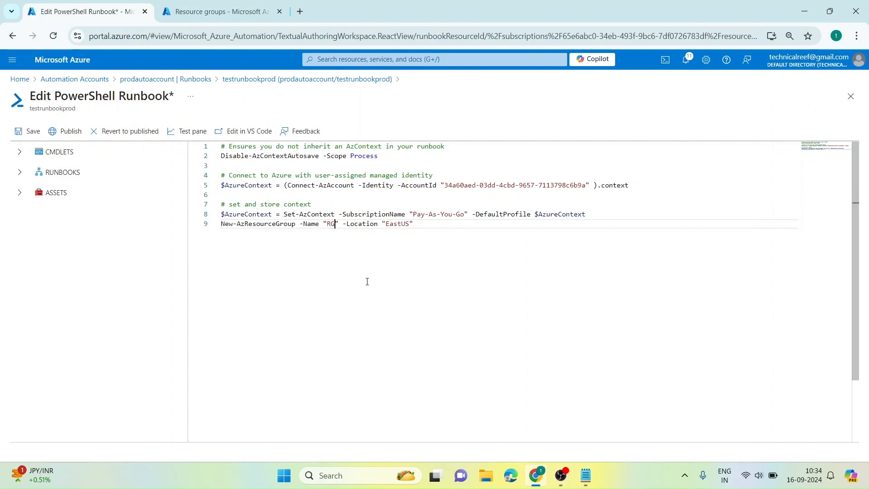
type("8")
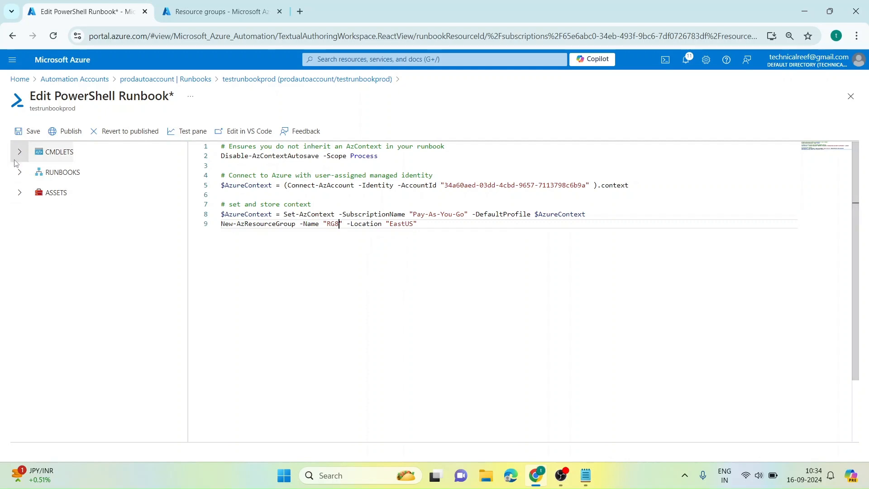
Step: Save the edited testrunbookprod runbook and publish it, confirming the publication
left_click(19, 132)
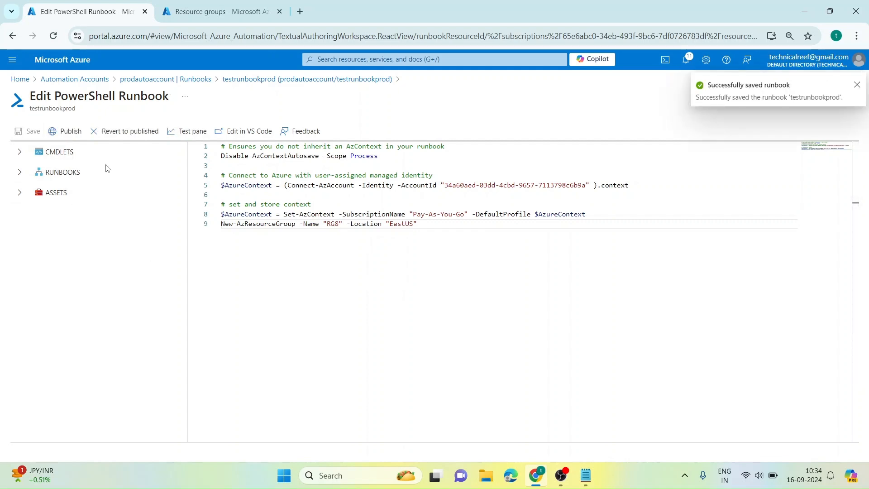
left_click(60, 133)
left_click(443, 320)
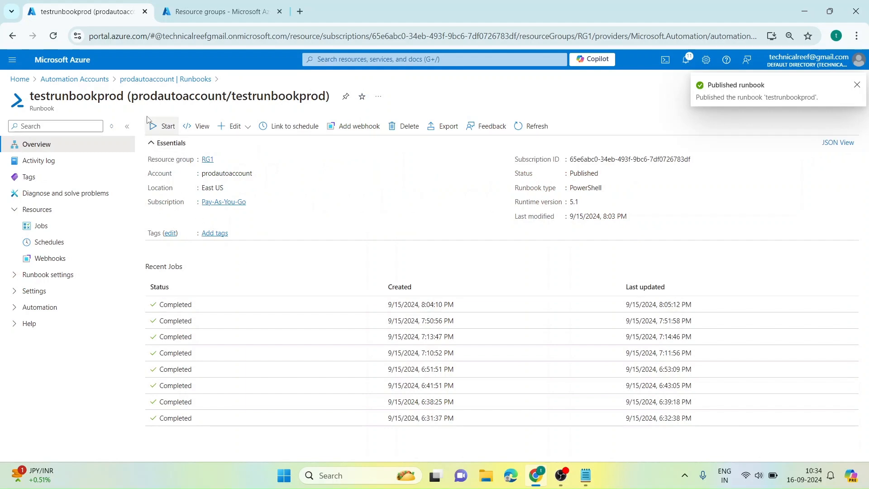
Step: Start testrunbookprod, confirm the run, and refresh the job's status
left_click(153, 127)
left_click(171, 179)
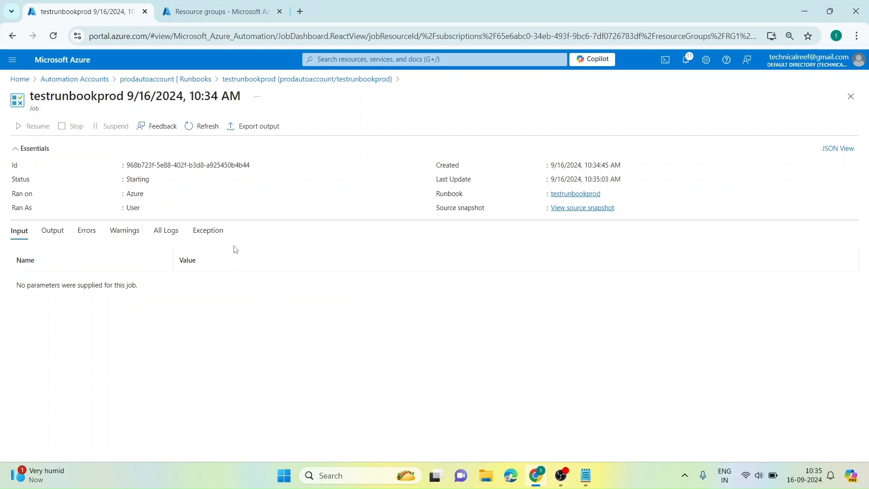
left_click(203, 126)
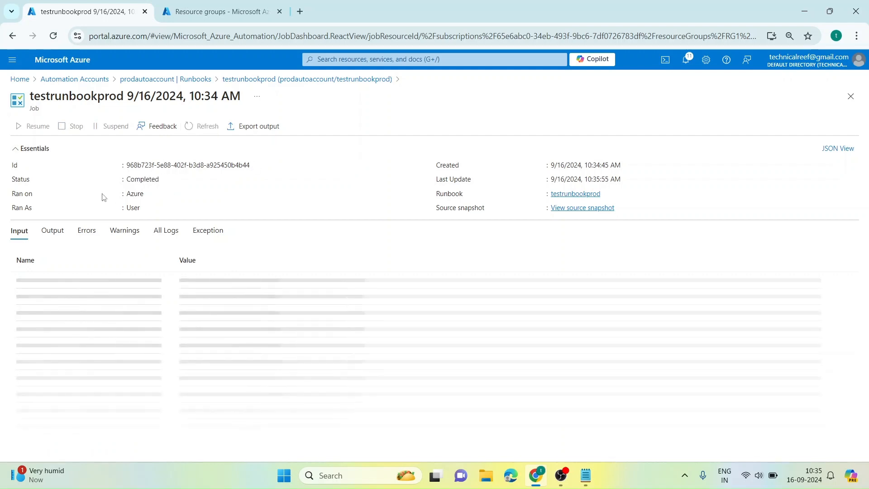
Step: Reload the Resource groups list in the other browser tab to check for RG8, and return to testrunbookprod's job page
left_click(210, 12)
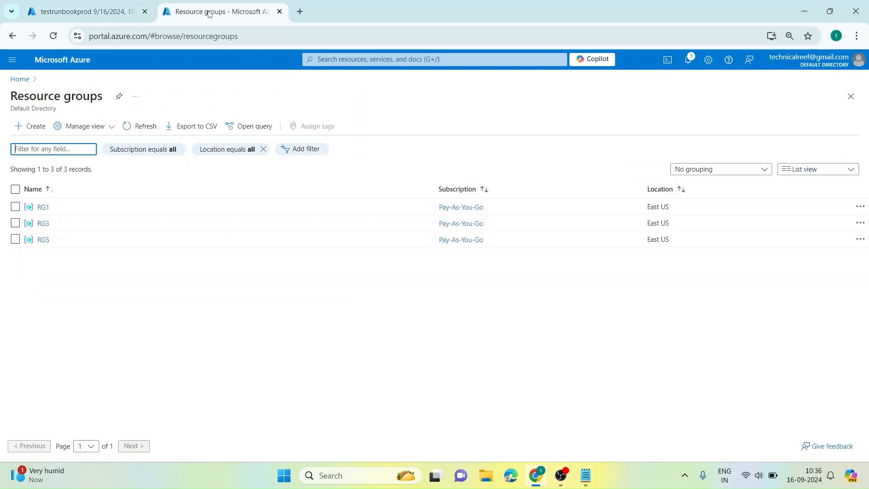
left_click(136, 127)
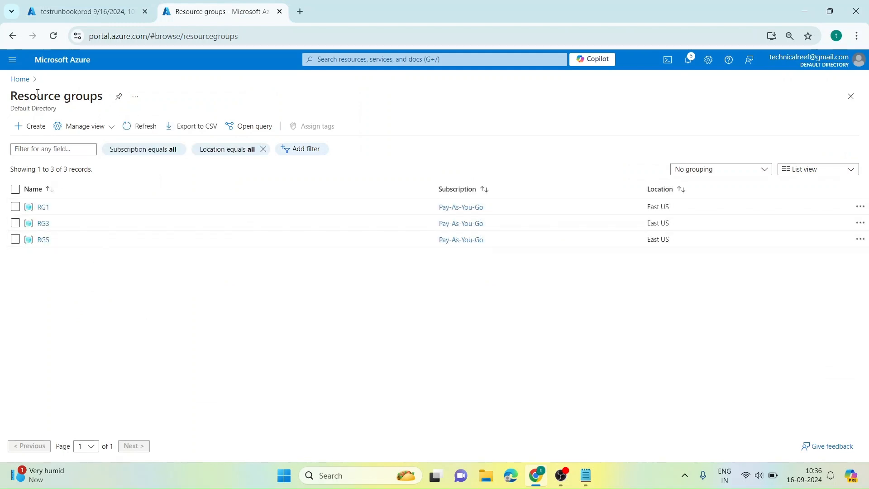
left_click(53, 36)
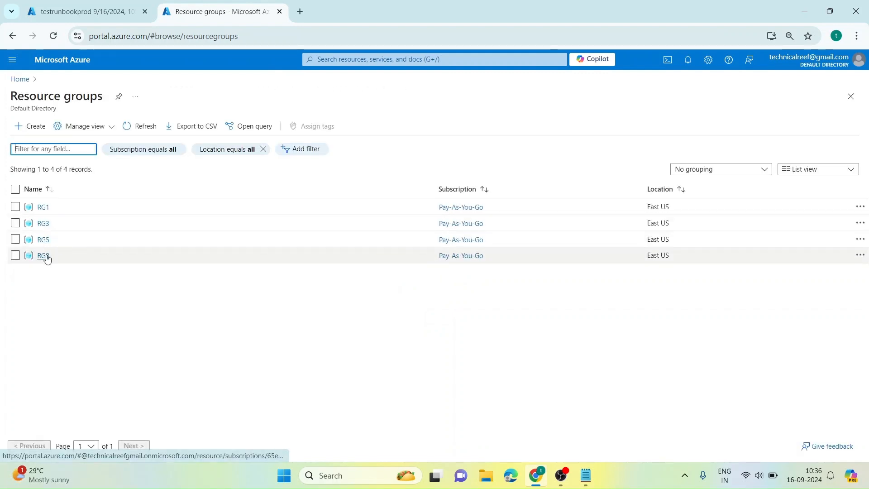
left_click(104, 15)
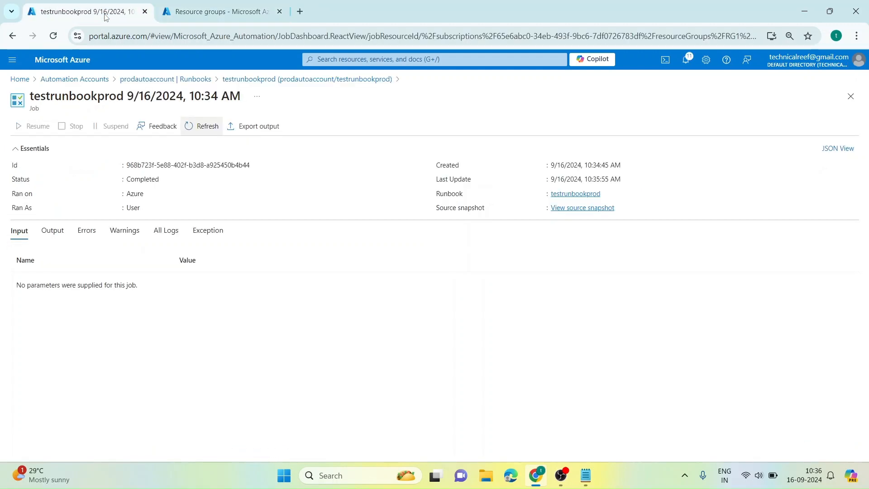